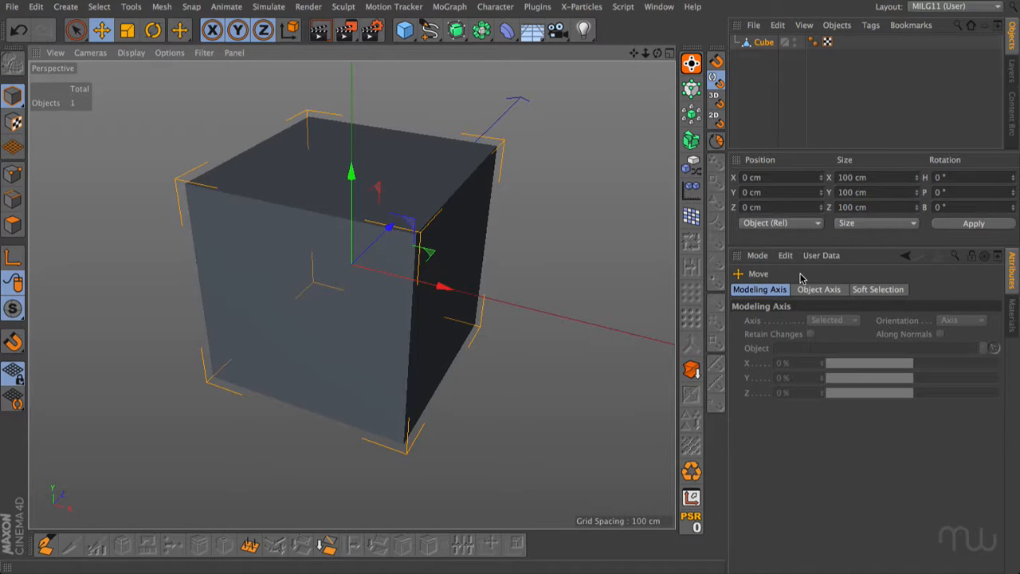
Compare the Rotate, Scale and Move handles on the cube, and its display in Polygons mode and Model mode.
{"action": "key", "text": "r"}
{"action": "key", "text": "t"}
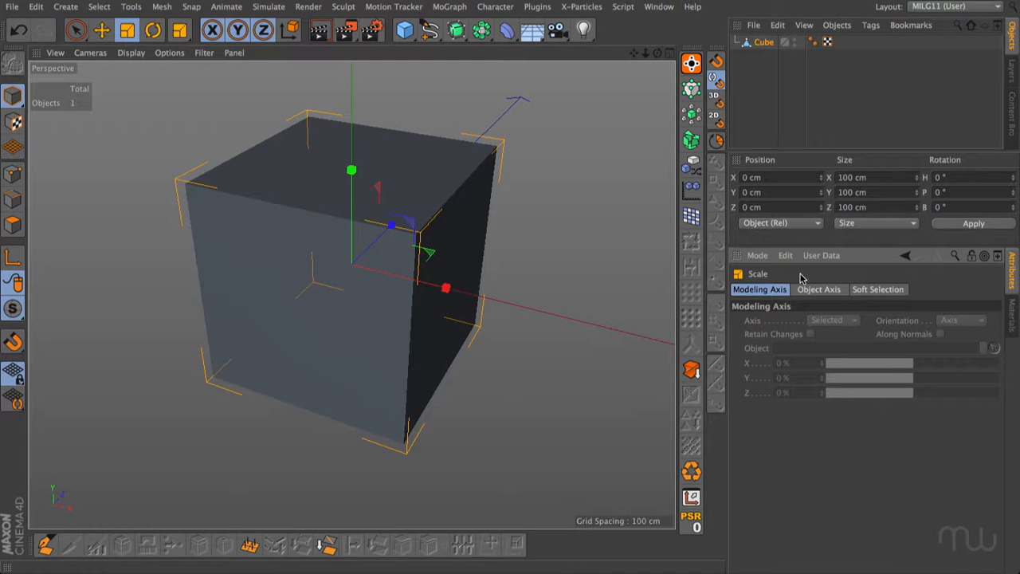
{"action": "key", "text": "e"}
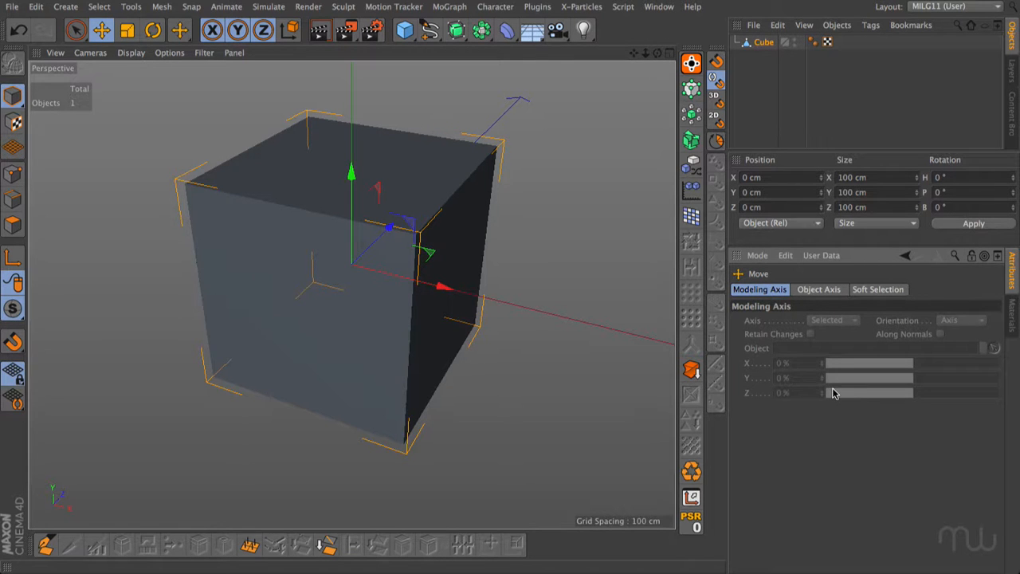
{"action": "left_click", "coordinate": [16, 100]}
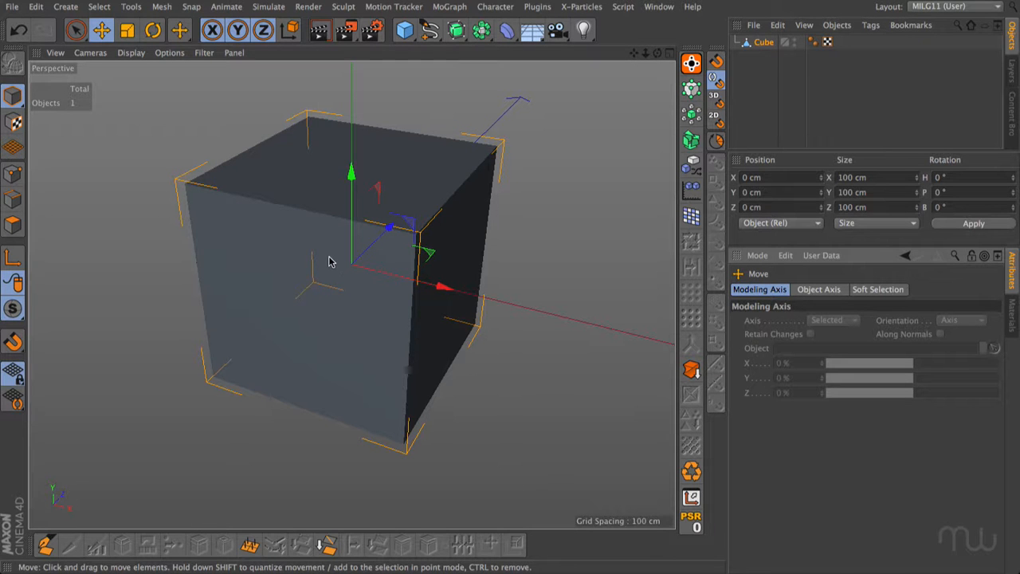
{"action": "left_click", "coordinate": [13, 225]}
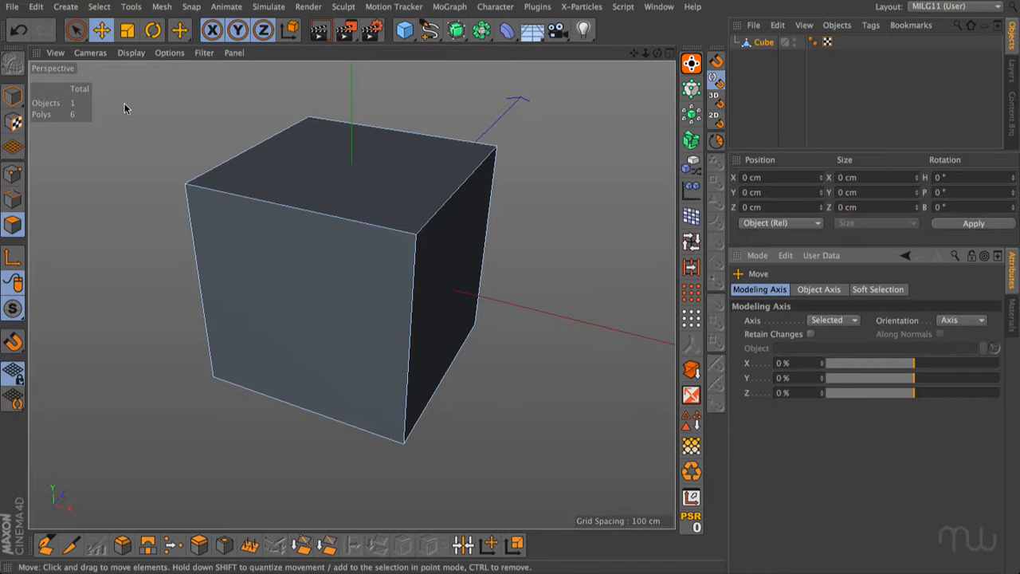
{"action": "left_click", "coordinate": [14, 95]}
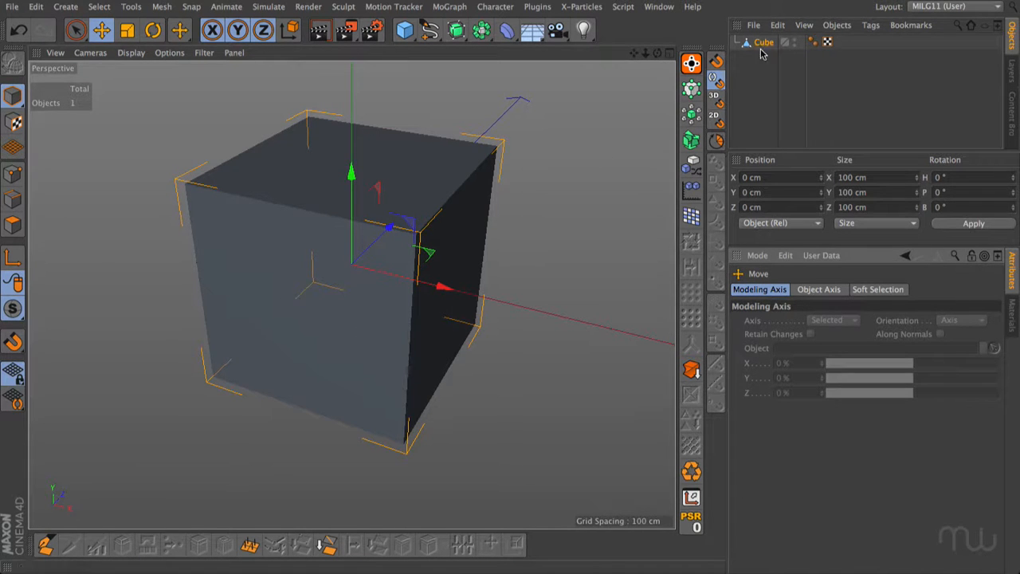
Add a Null as the cube's parent and move the cube about 110 cm along X away from the Null.
{"action": "left_click", "coordinate": [404, 29]}
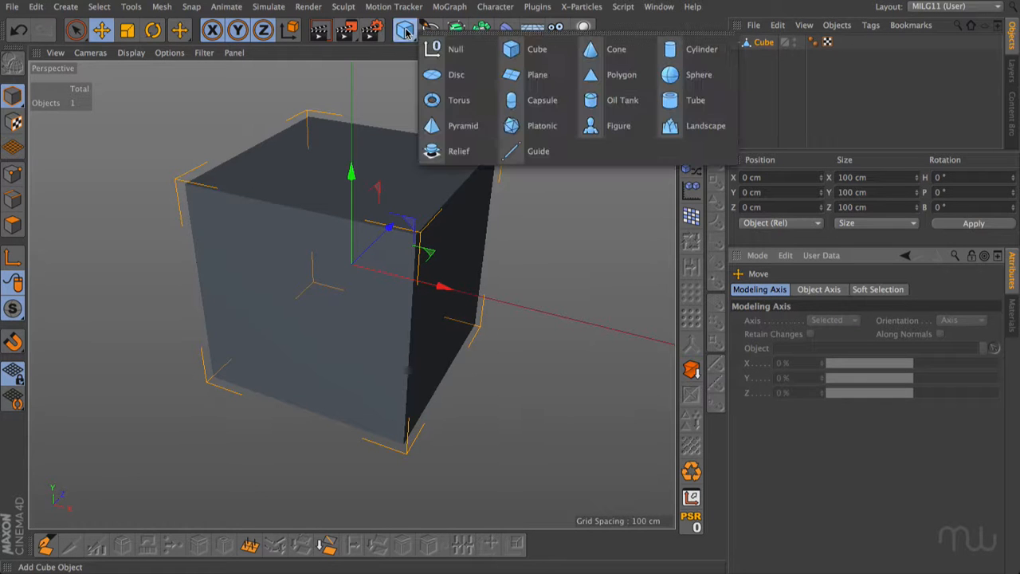
{"action": "left_click", "coordinate": [454, 51]}
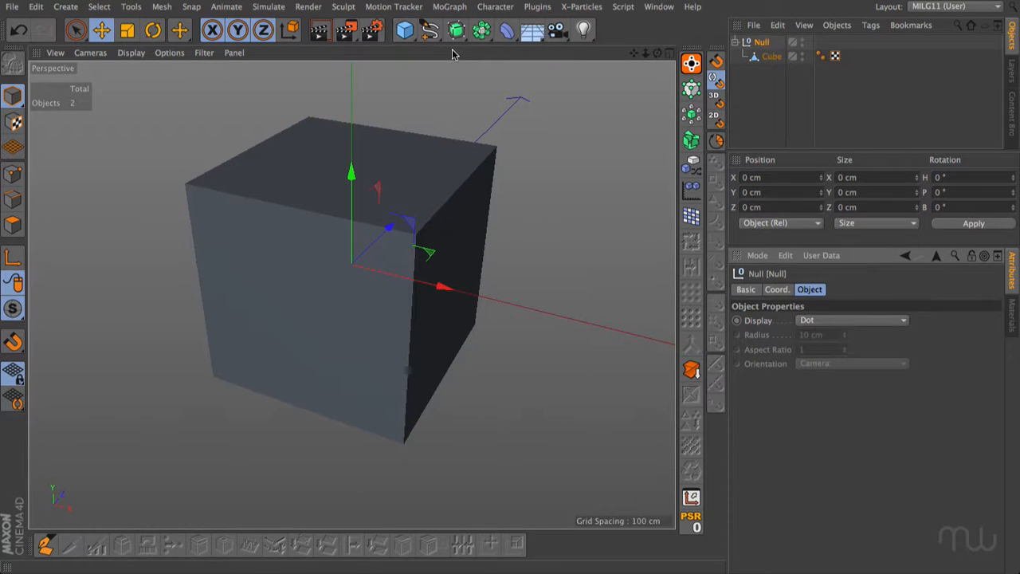
{"action": "left_click", "coordinate": [757, 58]}
{"action": "left_click_drag", "start_coordinate": [444, 288], "coordinate": [691, 349]}
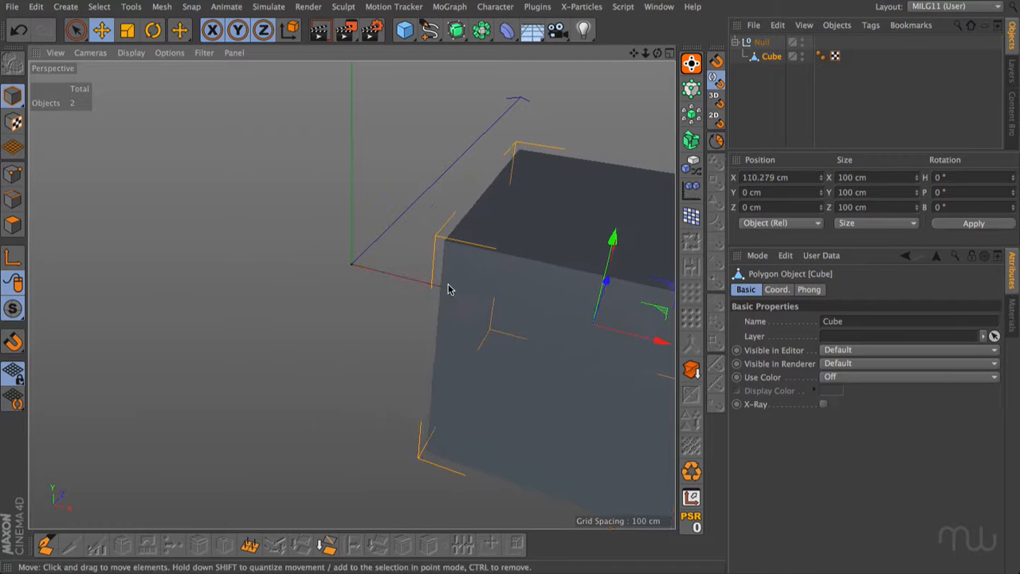
{"action": "left_click", "coordinate": [761, 43]}
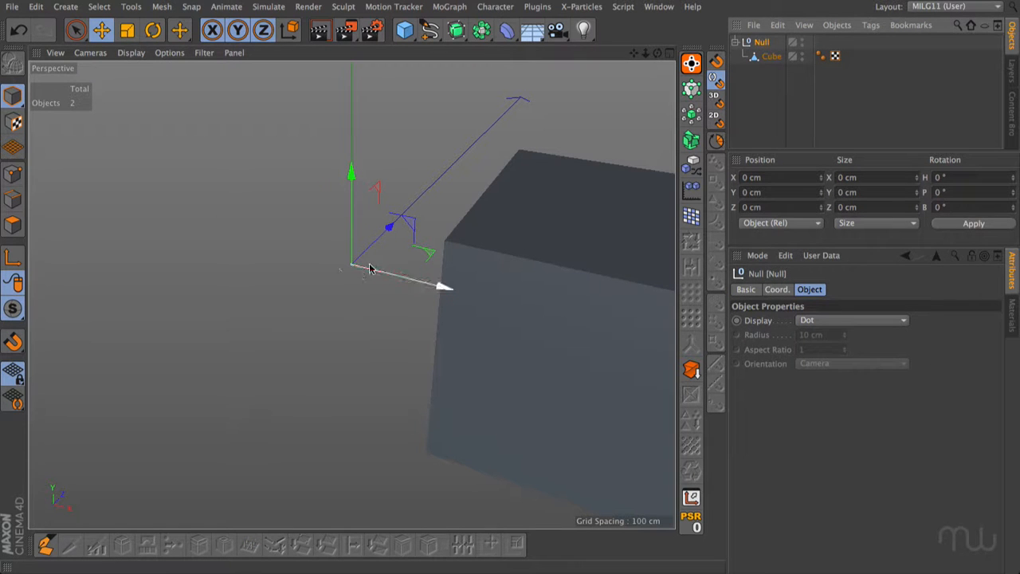
{"action": "scroll", "coordinate": [360, 275], "scroll_direction": "down", "scroll_amount": 4}
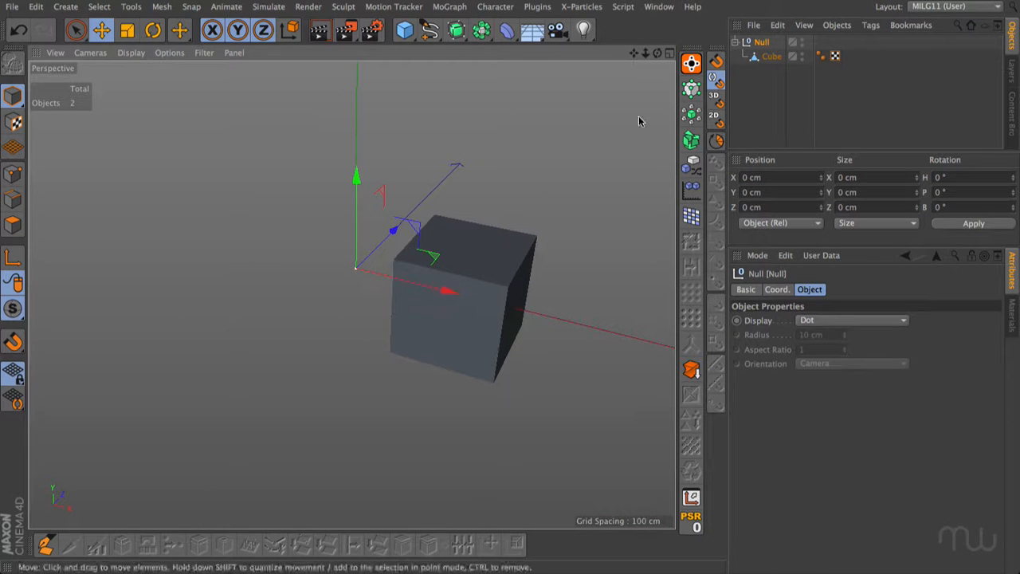
Try rotating the cube about its own axis and undo the rotation.
{"action": "left_click", "coordinate": [771, 57]}
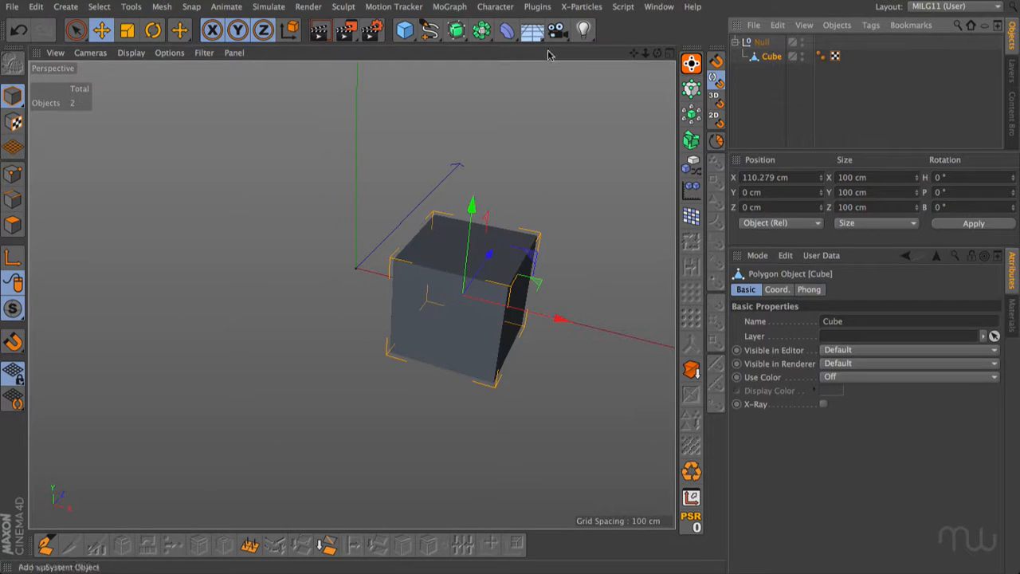
{"action": "left_click", "coordinate": [153, 30]}
{"action": "left_click_drag", "start_coordinate": [463, 244], "coordinate": [459, 278]}
{"action": "key", "text": "ctrl+z"}
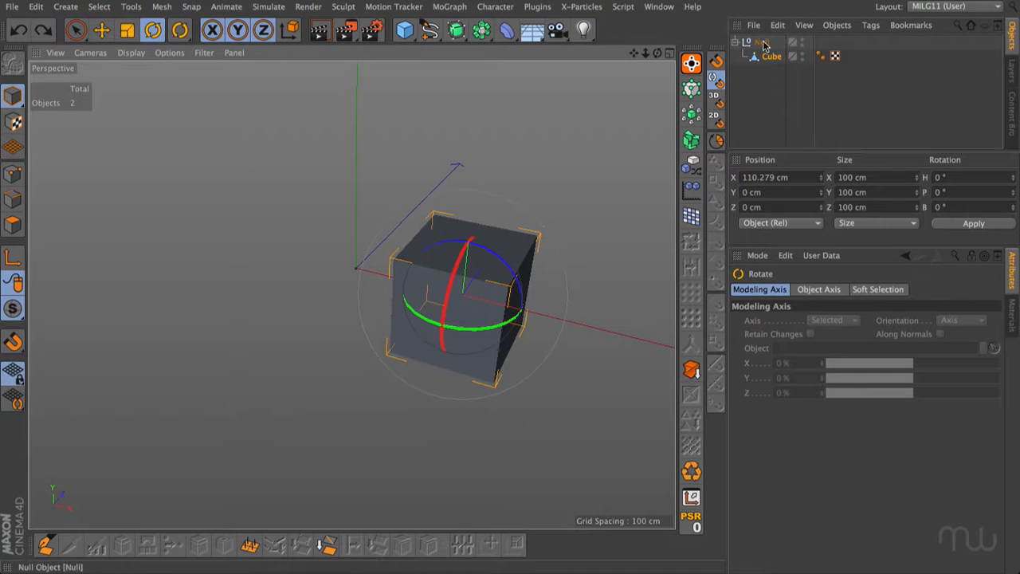
Try rotating the parent Null about -8° in bank, and undo back to the single centred cube without the Null.
{"action": "left_click", "coordinate": [761, 41]}
{"action": "left_click_drag", "start_coordinate": [401, 245], "coordinate": [369, 259]}
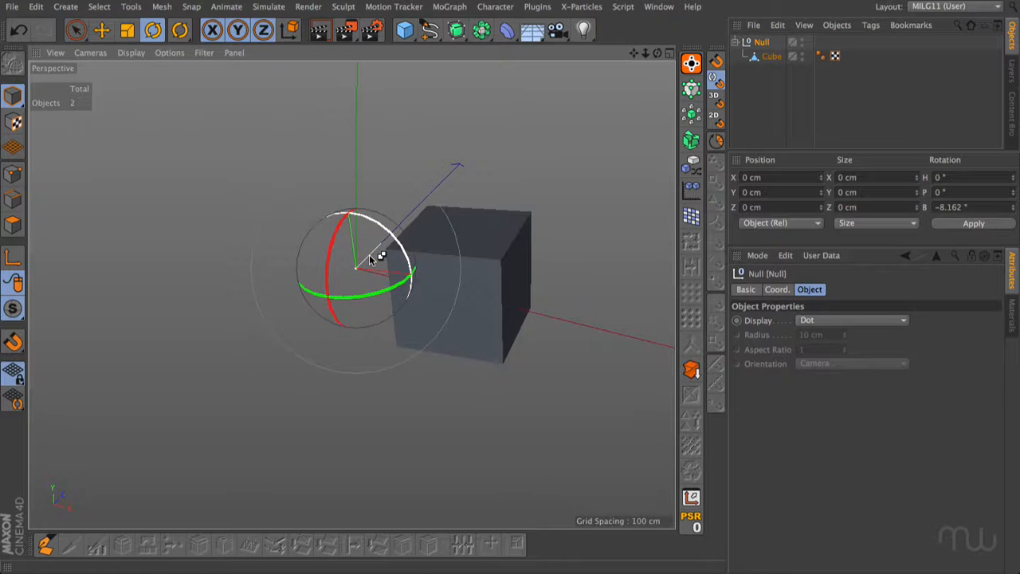
{"action": "key", "text": "ctrl+z"}
{"action": "key", "text": "ctrl+z"}
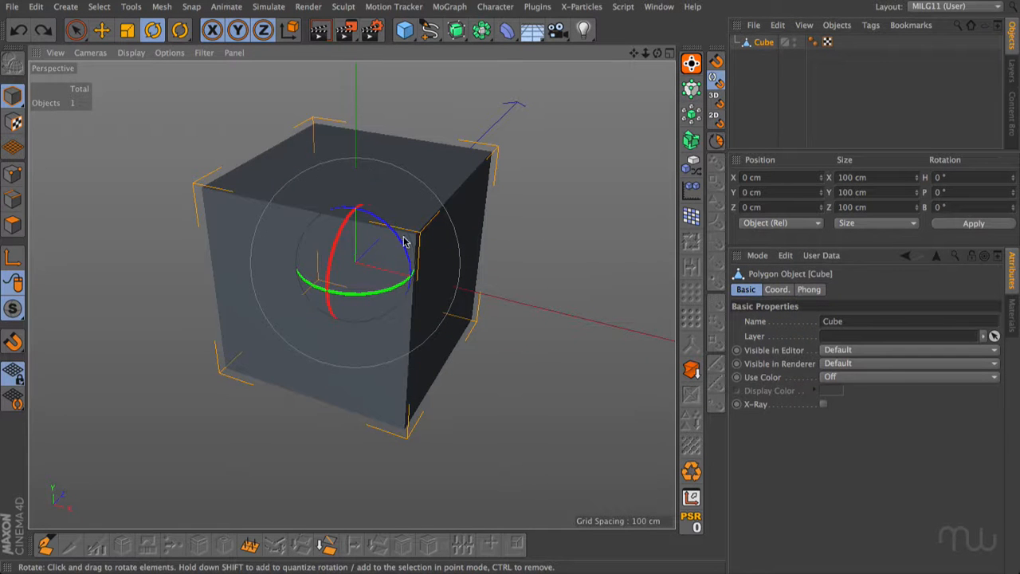
Select all of the cube's polygons in Polygons mode and move them about 120 cm along X.
{"action": "left_click", "coordinate": [14, 226]}
{"action": "left_click", "coordinate": [14, 225]}
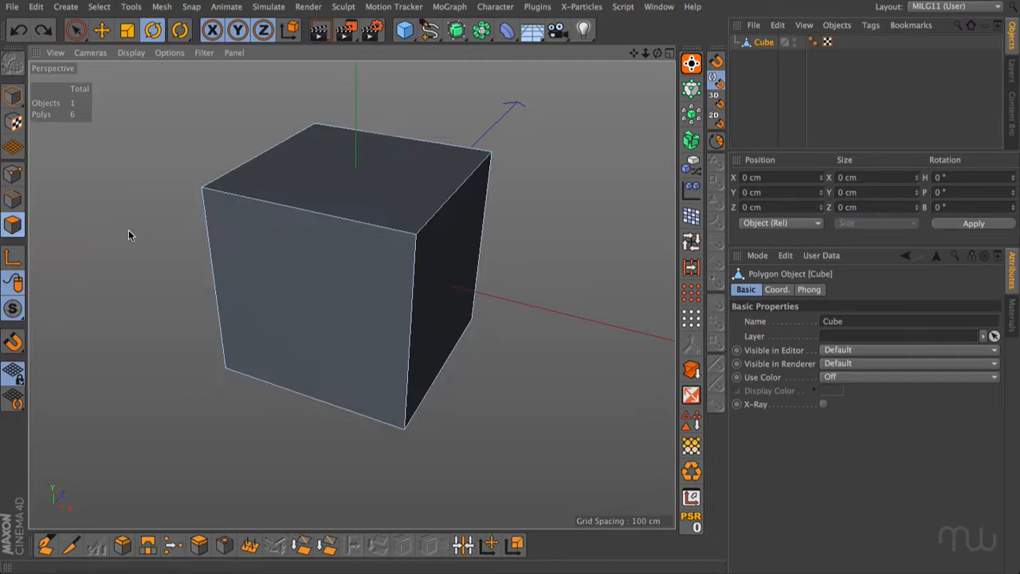
{"action": "key", "text": "ctrl+a"}
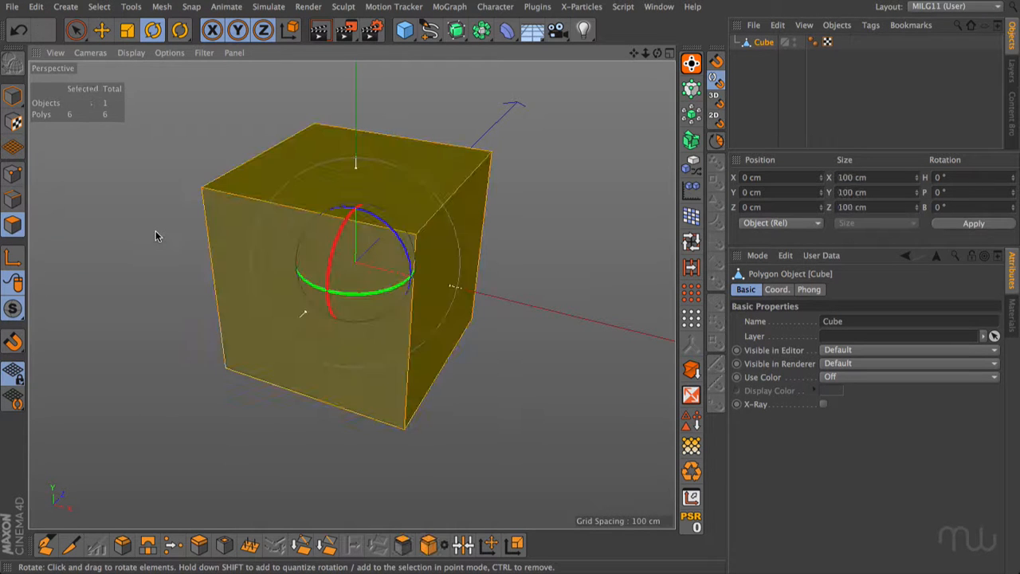
{"action": "key", "text": "e"}
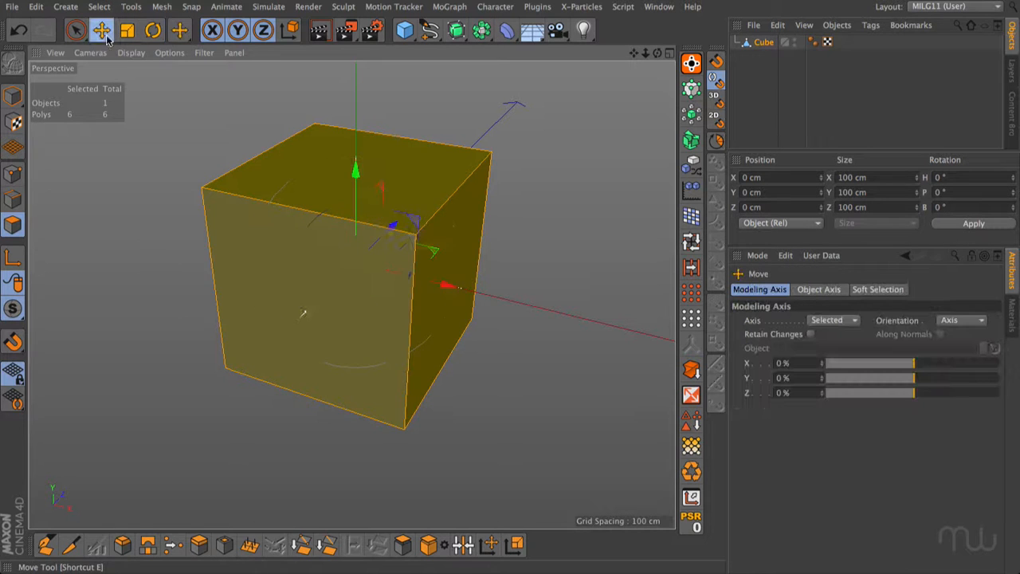
{"action": "left_click_drag", "start_coordinate": [447, 288], "coordinate": [676, 342]}
{"action": "left_click_drag", "start_coordinate": [567, 389], "coordinate": [581, 394]}
{"action": "scroll", "coordinate": [364, 273], "scroll_direction": "down", "scroll_amount": 4}
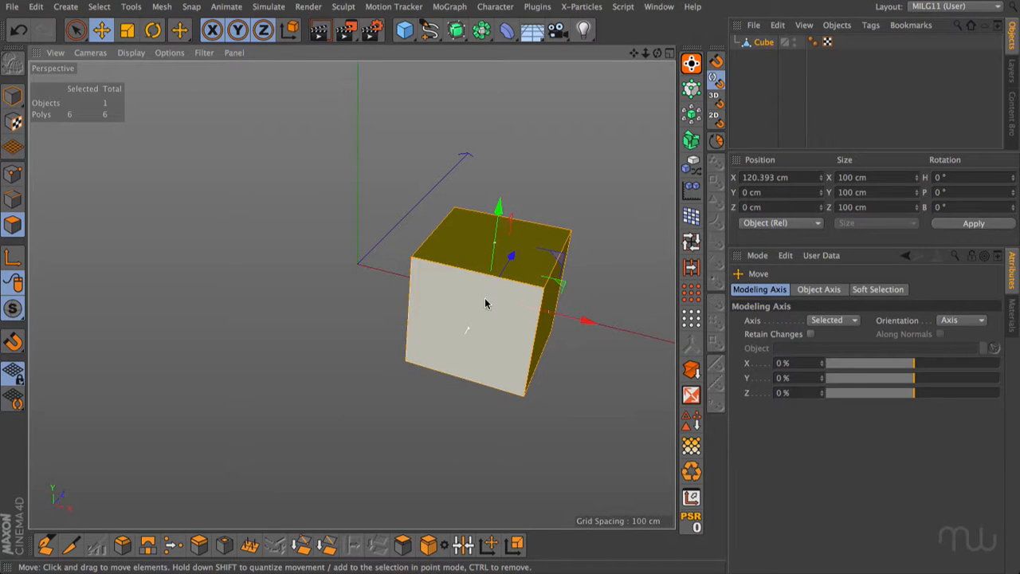
Rotate the offset polygons, undo it, and rotate the whole cube about its object axis in Model mode.
{"action": "left_click", "coordinate": [153, 29]}
{"action": "left_click_drag", "start_coordinate": [539, 282], "coordinate": [510, 290]}
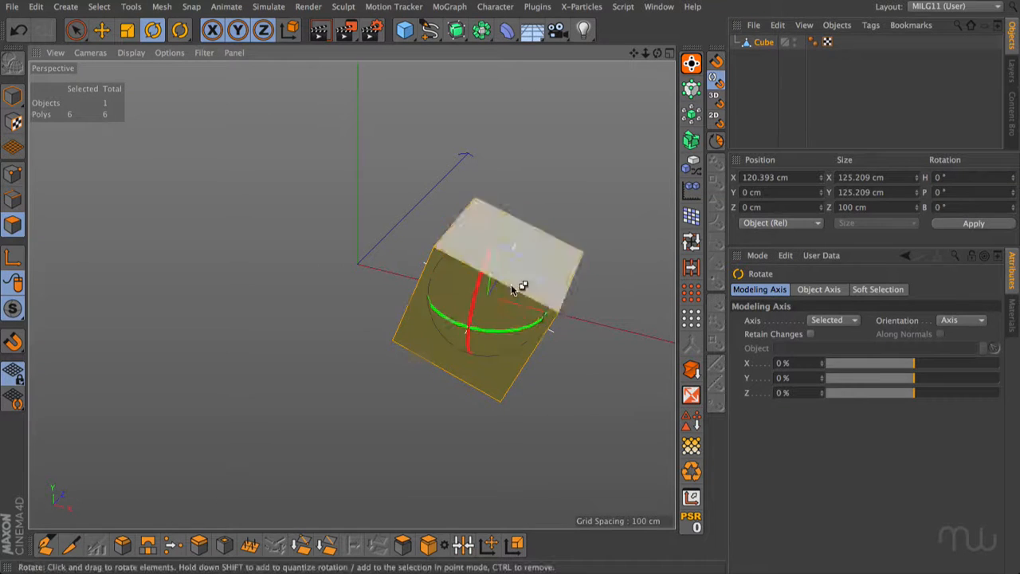
{"action": "key", "text": "ctrl+z"}
{"action": "left_click", "coordinate": [13, 95]}
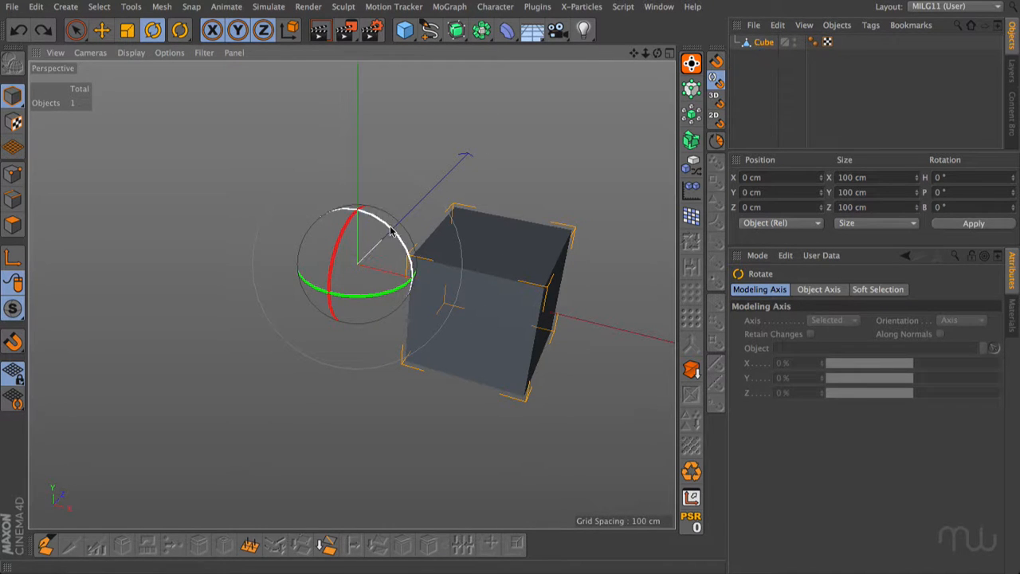
{"action": "left_click_drag", "start_coordinate": [391, 231], "coordinate": [372, 255]}
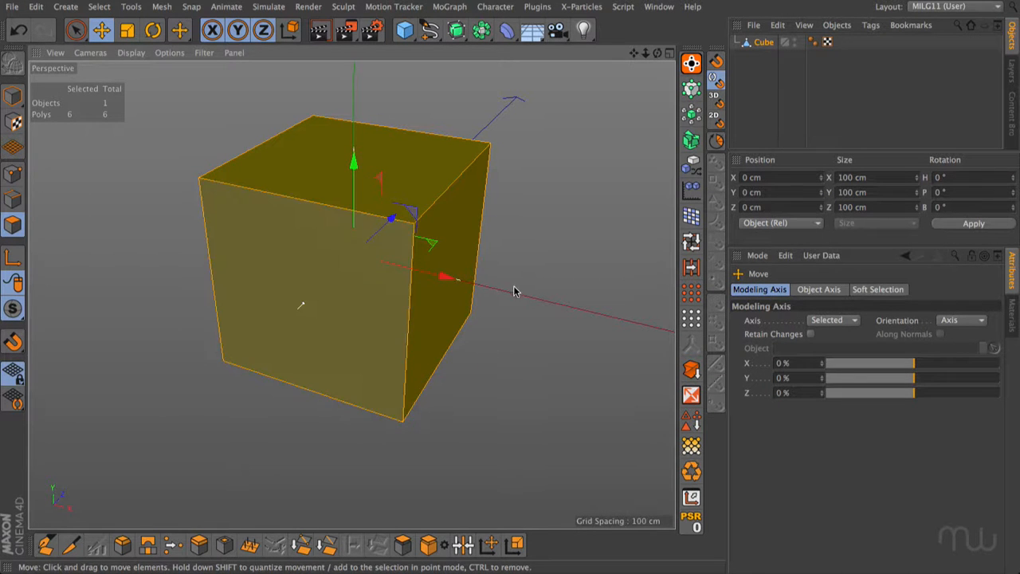
Show all four views and move the cube's selected polygons about 124 cm along X.
{"action": "key", "text": "F5"}
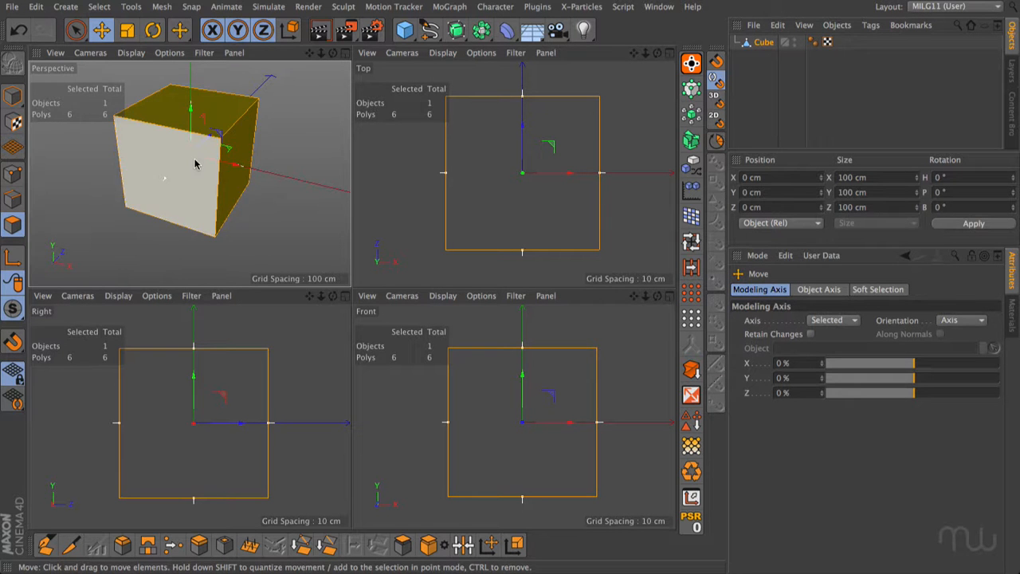
{"action": "scroll", "coordinate": [193, 159], "scroll_direction": "down", "scroll_amount": 5}
{"action": "scroll", "coordinate": [194, 163], "scroll_direction": "down", "scroll_amount": 2}
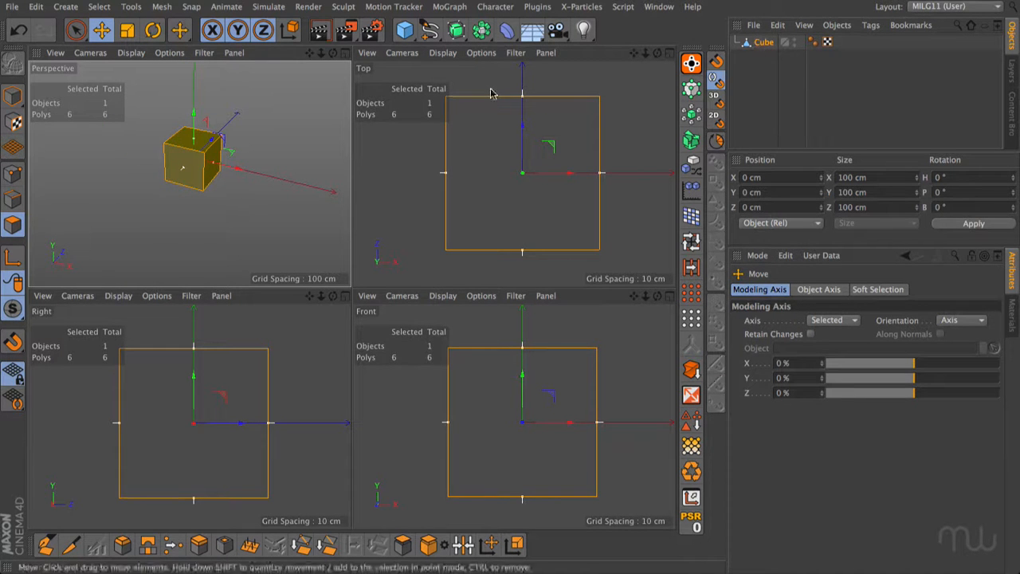
{"action": "left_click_drag", "start_coordinate": [242, 169], "coordinate": [292, 182]}
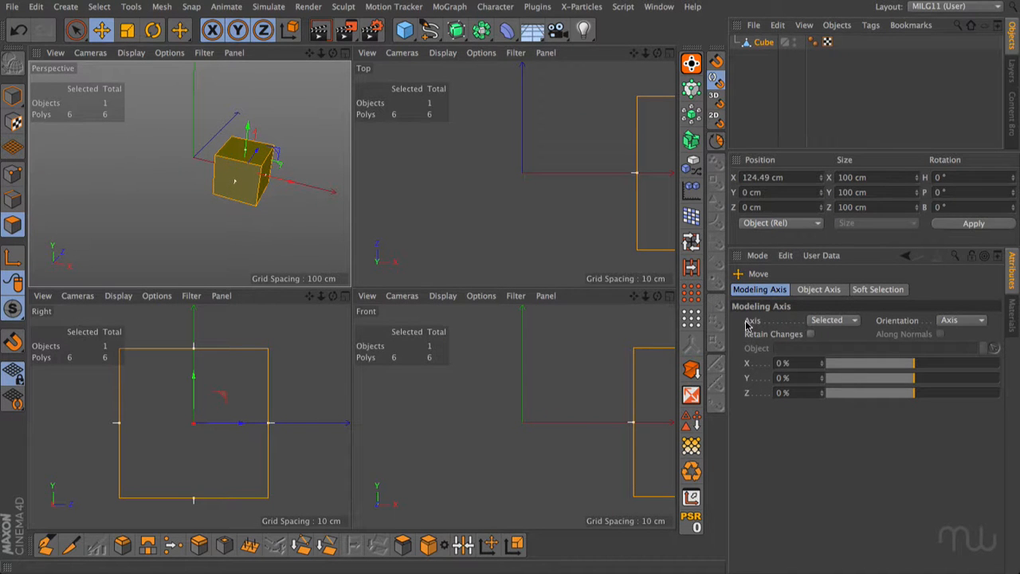
Set the modeling axis to Object, try rotating the polygons about the object axis, and undo the rotation.
{"action": "left_click", "coordinate": [829, 322]}
{"action": "left_click", "coordinate": [843, 349]}
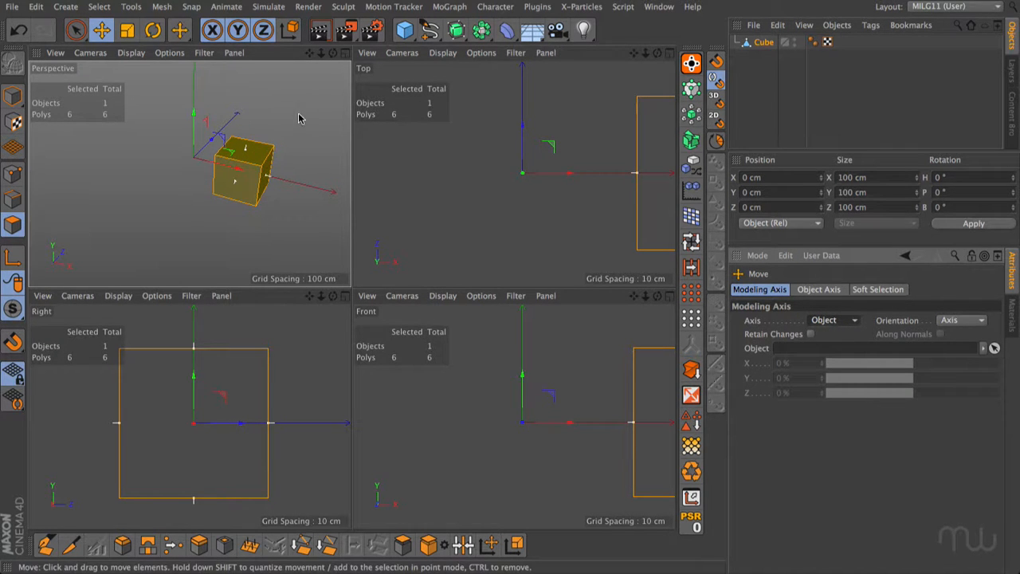
{"action": "left_click", "coordinate": [153, 30]}
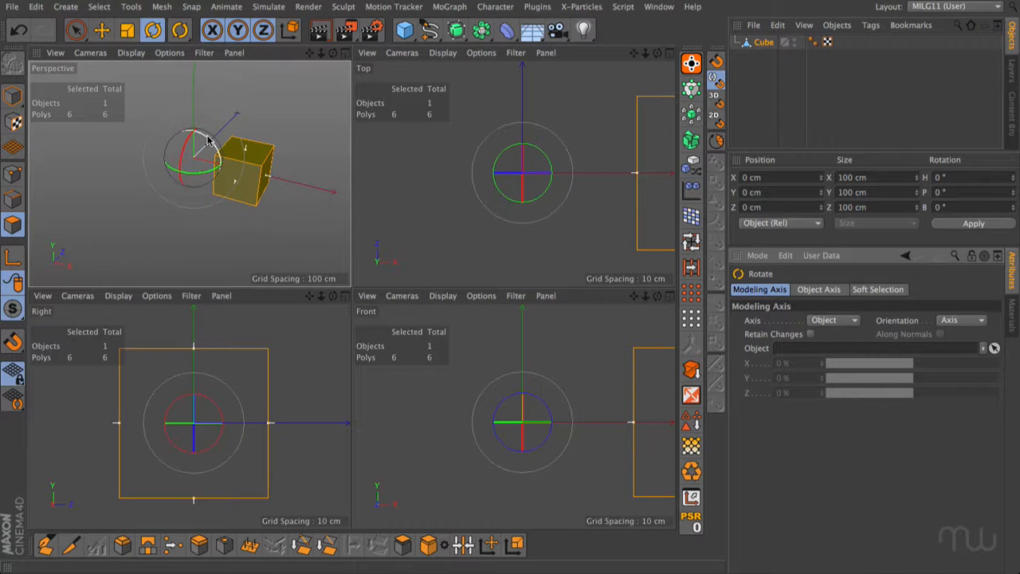
{"action": "mouse_move", "coordinate": [207, 141]}
{"action": "left_mouse_down"}
{"action": "mouse_move", "coordinate": [166, 126]}
{"action": "mouse_move", "coordinate": [148, 167]}
{"action": "mouse_move", "coordinate": [182, 154]}
{"action": "mouse_move", "coordinate": [202, 132]}
{"action": "mouse_move", "coordinate": [175, 141]}
{"action": "mouse_move", "coordinate": [154, 177]}
{"action": "mouse_move", "coordinate": [188, 125]}
{"action": "mouse_move", "coordinate": [209, 132]}
{"action": "left_mouse_up"}
{"action": "key", "text": "ctrl+z"}
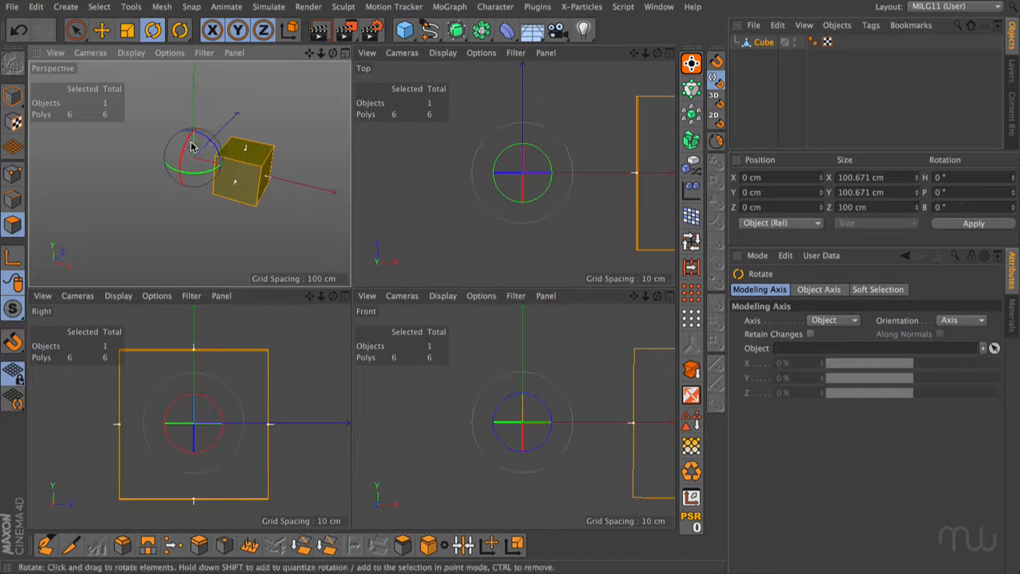
Try World, Root and Parent in turn as the modeling axis.
{"action": "left_click", "coordinate": [832, 321]}
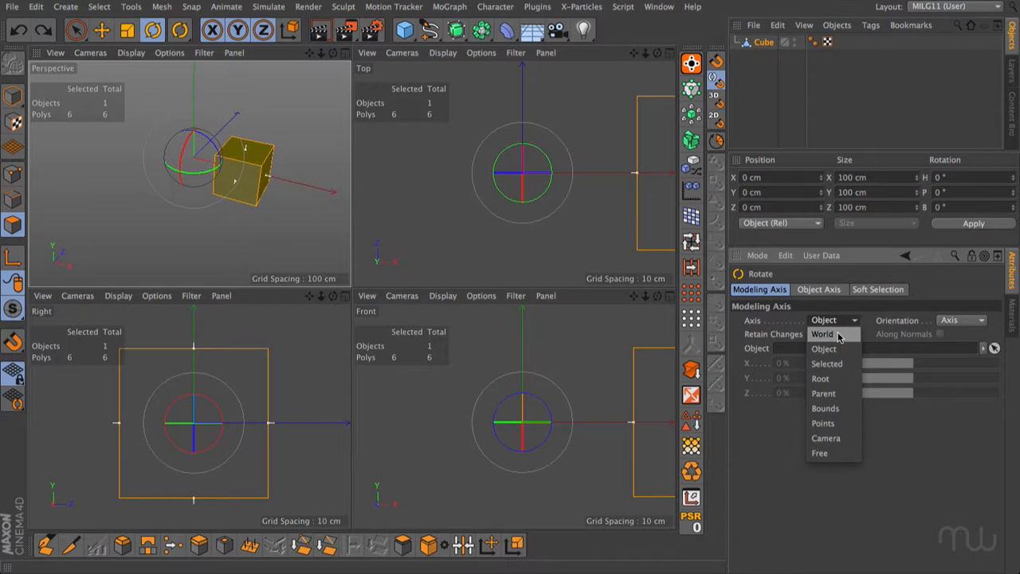
{"action": "left_click", "coordinate": [823, 334]}
{"action": "left_click", "coordinate": [831, 322]}
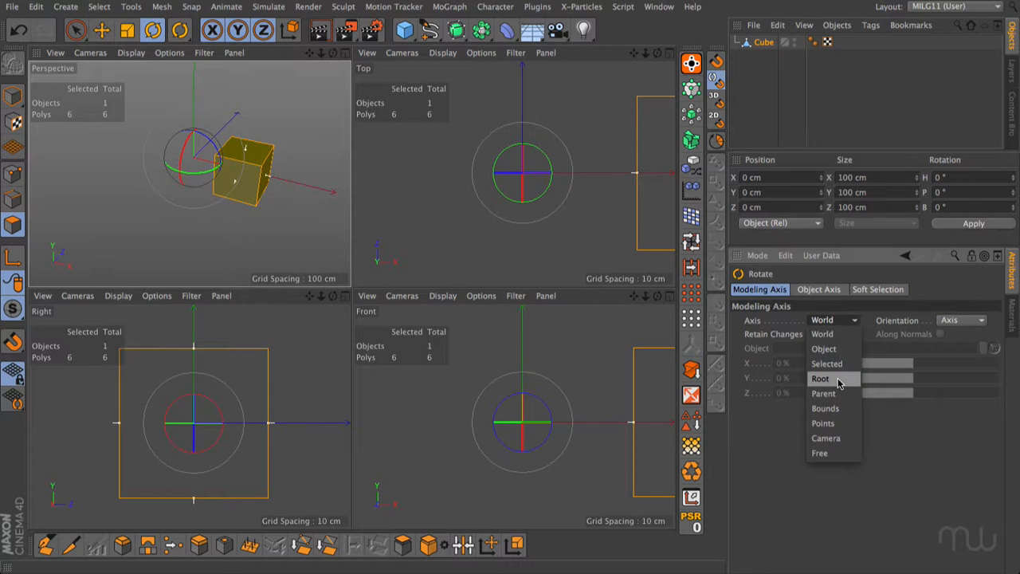
{"action": "left_click", "coordinate": [821, 378]}
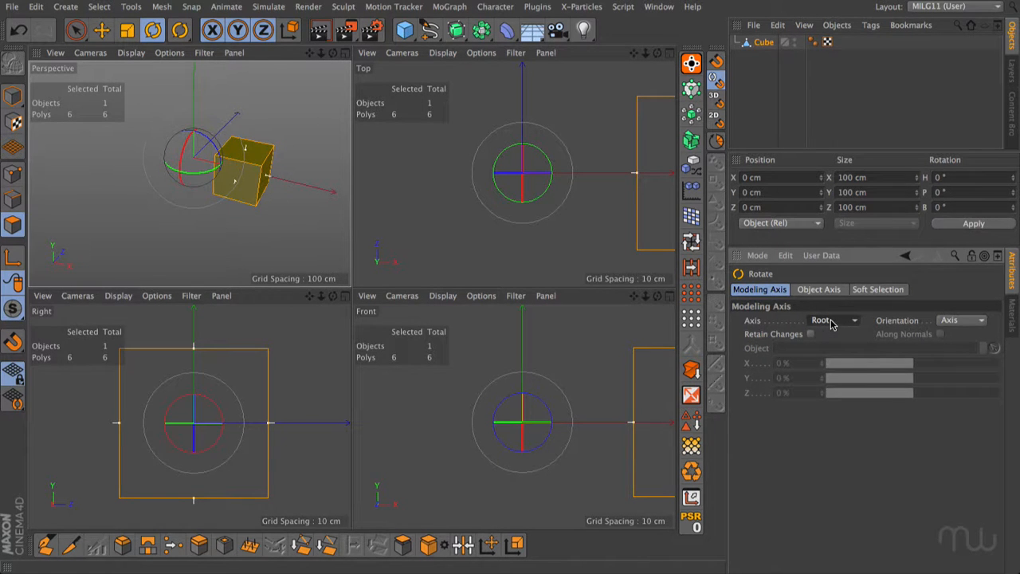
{"action": "left_click", "coordinate": [831, 321]}
{"action": "left_click", "coordinate": [839, 391]}
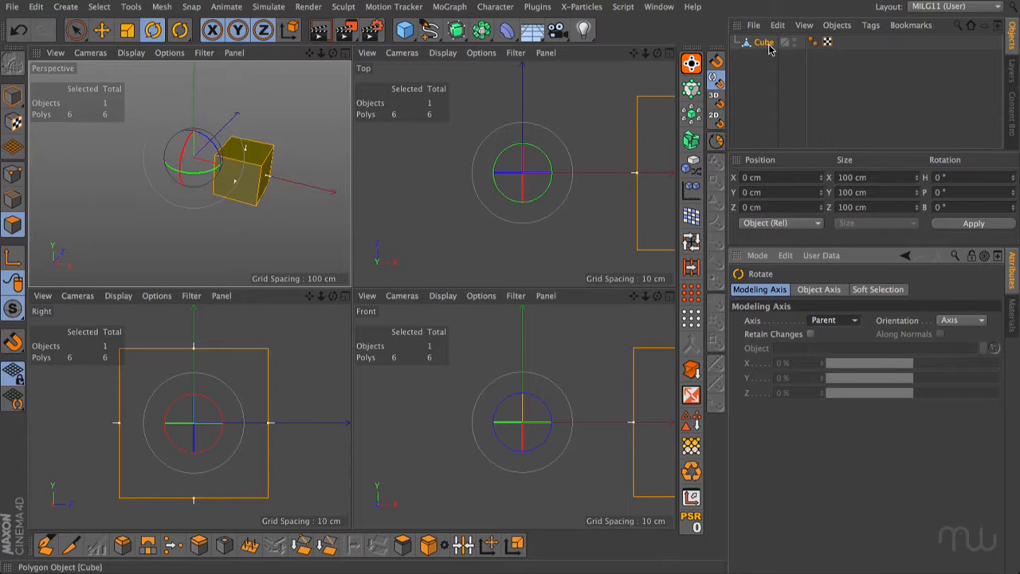
Set the modeling axis to Selected and its orientation to Axis.
{"action": "left_click", "coordinate": [831, 320]}
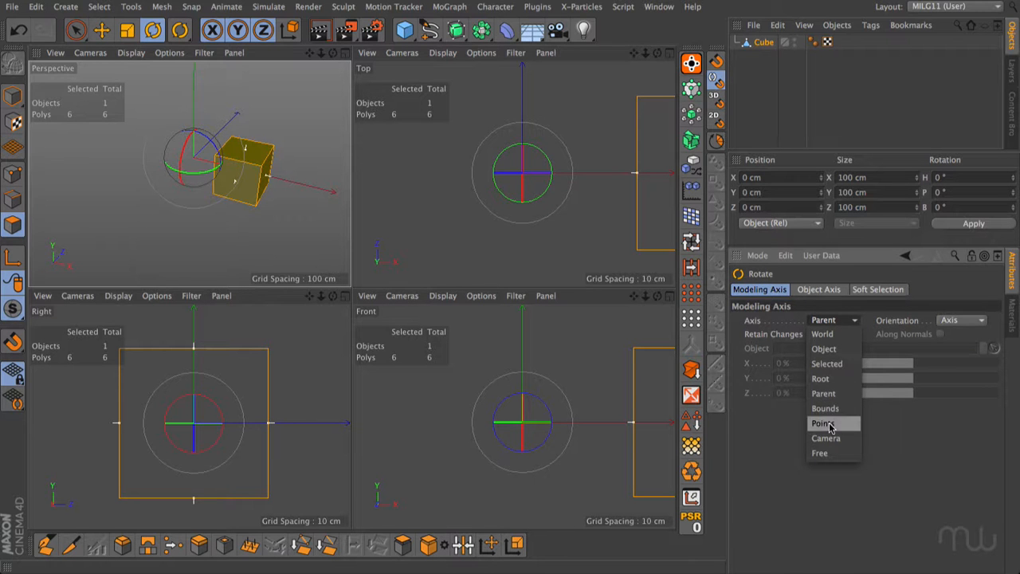
{"action": "left_click", "coordinate": [826, 364]}
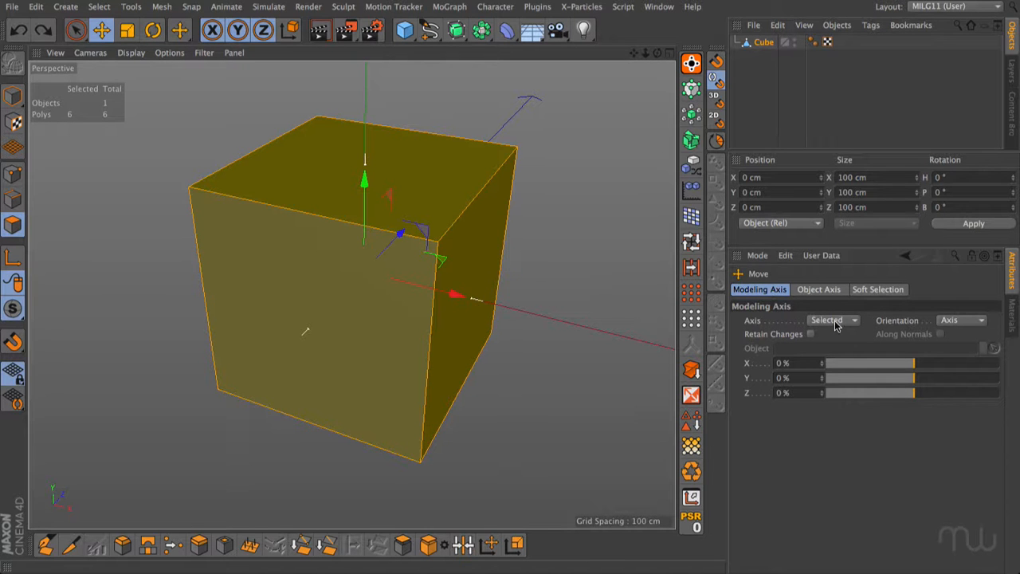
{"action": "left_click", "coordinate": [968, 321]}
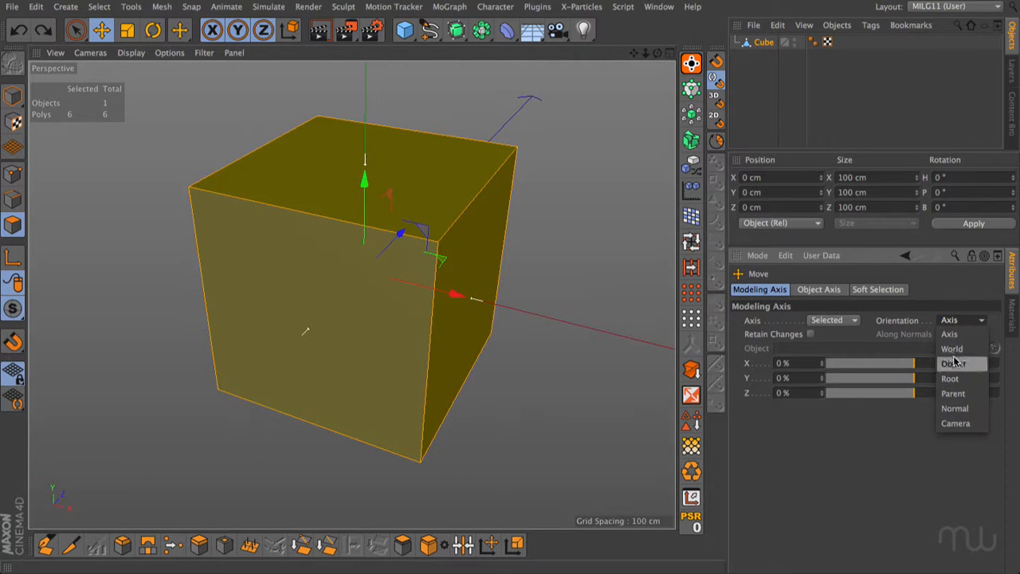
{"action": "left_click", "coordinate": [955, 336]}
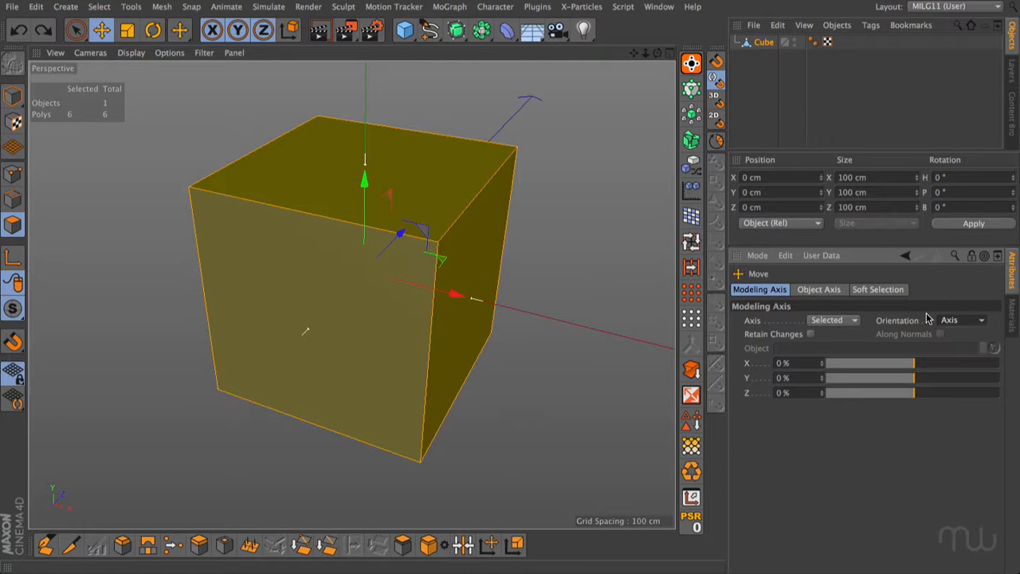
Rotate the cube's selected polygons about 53° around the Z axis and again around the X axis.
{"action": "key", "text": "r"}
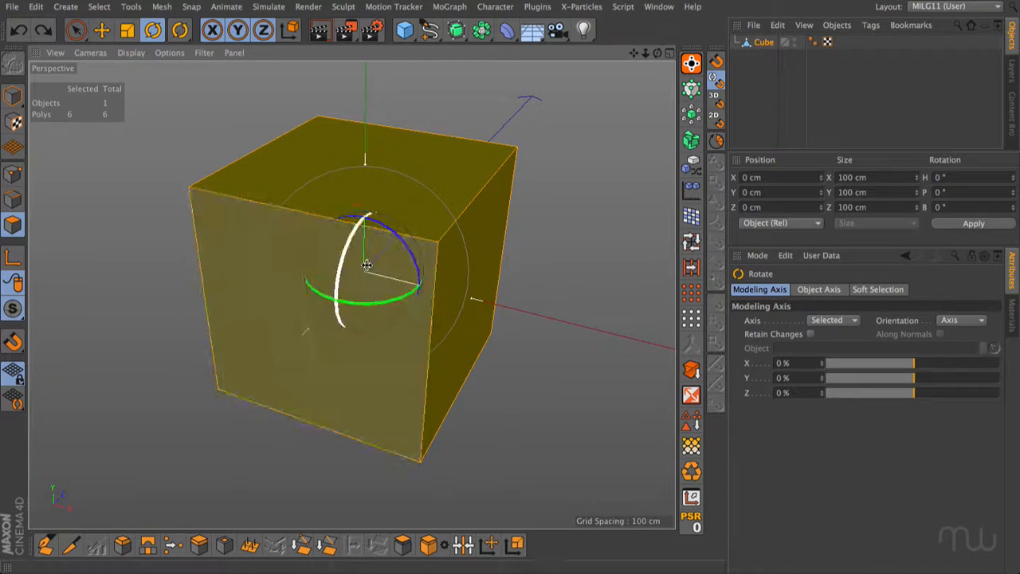
{"action": "left_click_drag", "start_coordinate": [391, 231], "coordinate": [410, 278]}
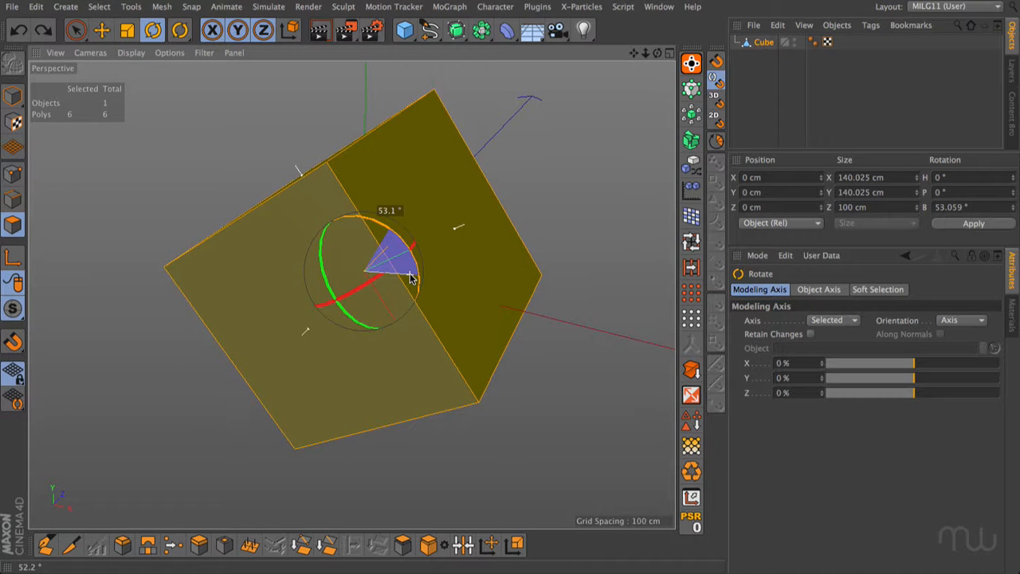
{"action": "left_click_drag", "start_coordinate": [410, 277], "coordinate": [409, 278]}
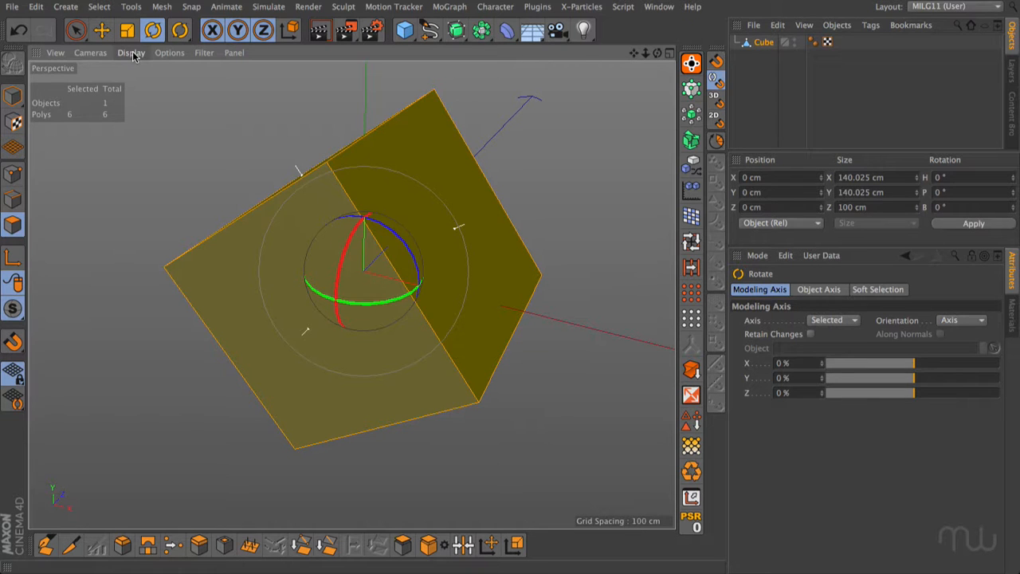
{"action": "left_click_drag", "start_coordinate": [341, 237], "coordinate": [351, 271]}
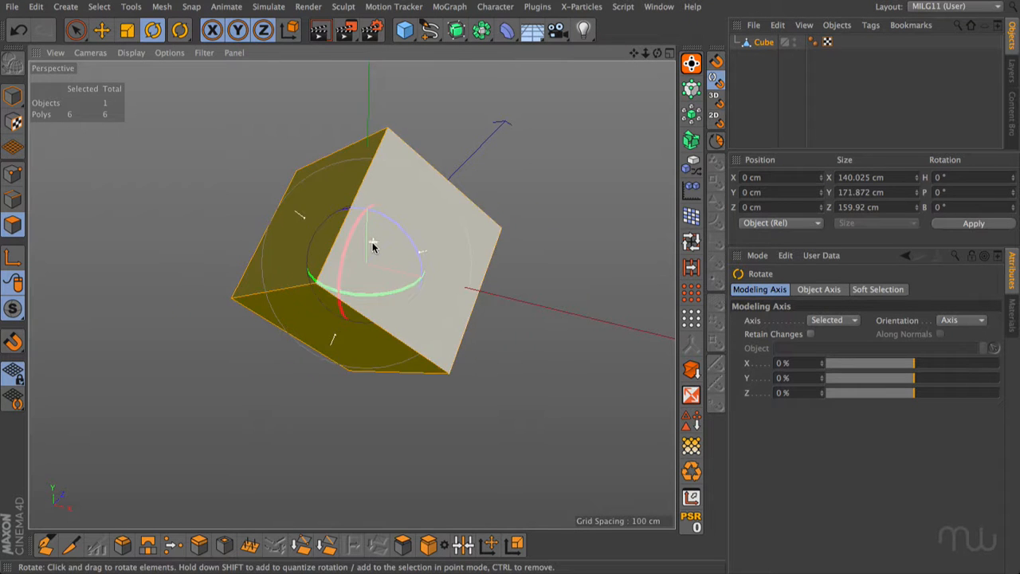
Switch the viewport display to Box and rotate the whole cube object about 31° in bank.
{"action": "left_click", "coordinate": [131, 53]}
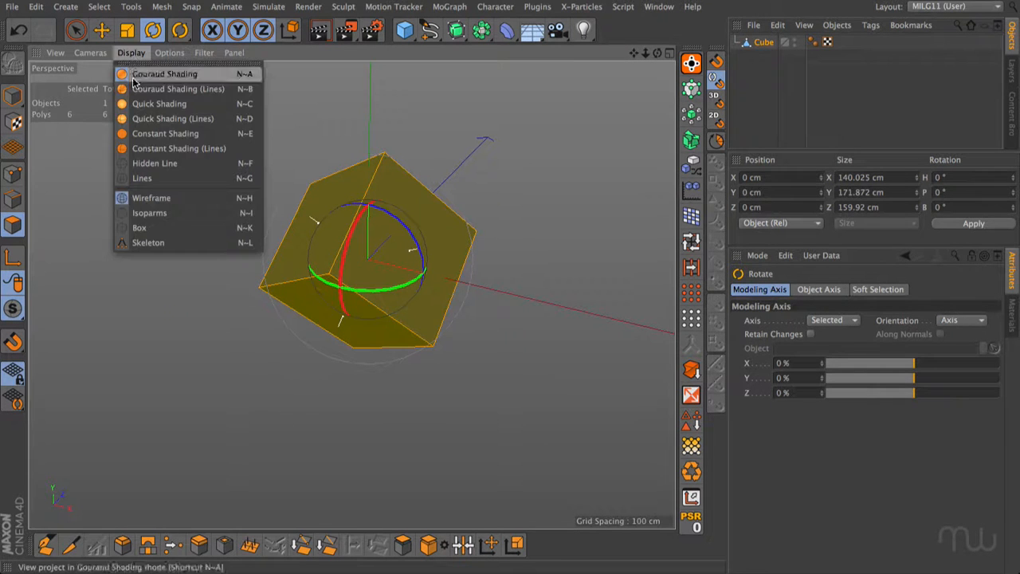
{"action": "left_click", "coordinate": [150, 226]}
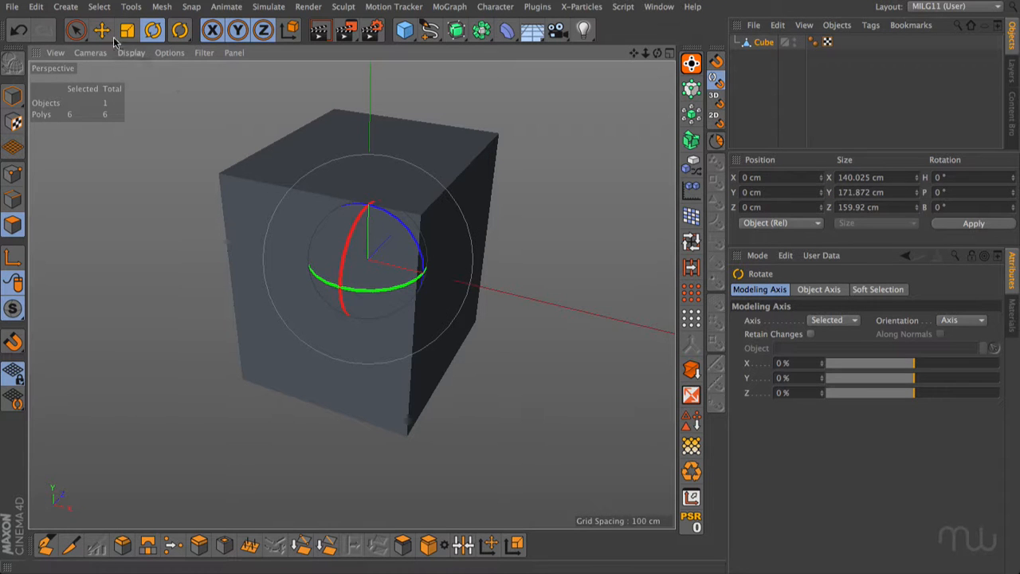
{"action": "key", "text": "e"}
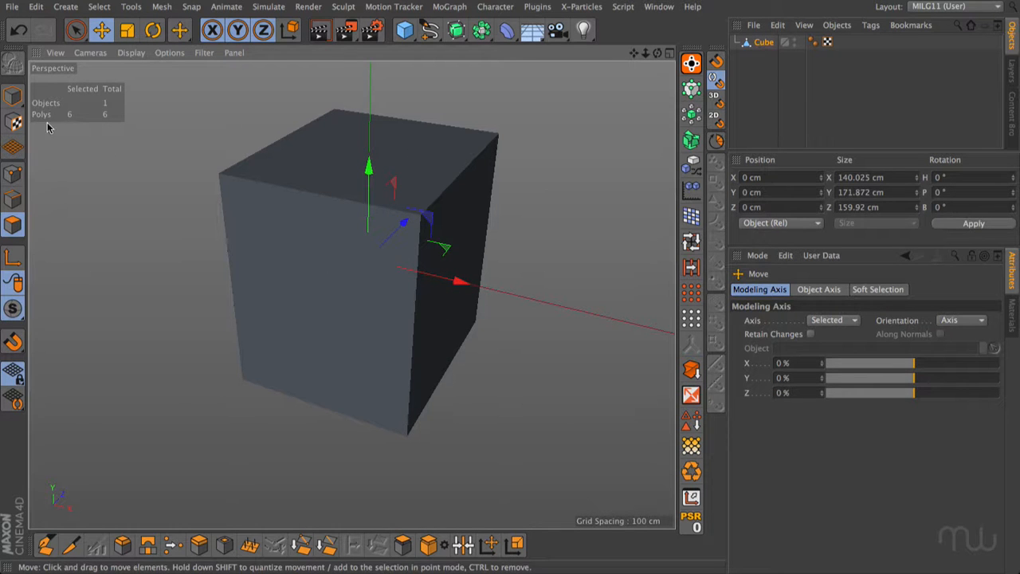
{"action": "left_click", "coordinate": [11, 96]}
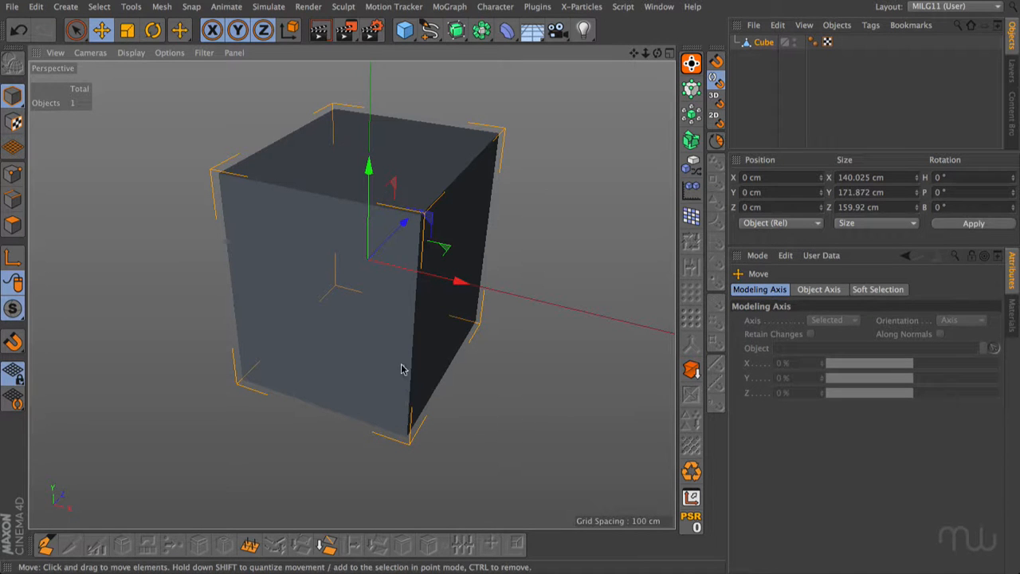
{"action": "left_click", "coordinate": [153, 29]}
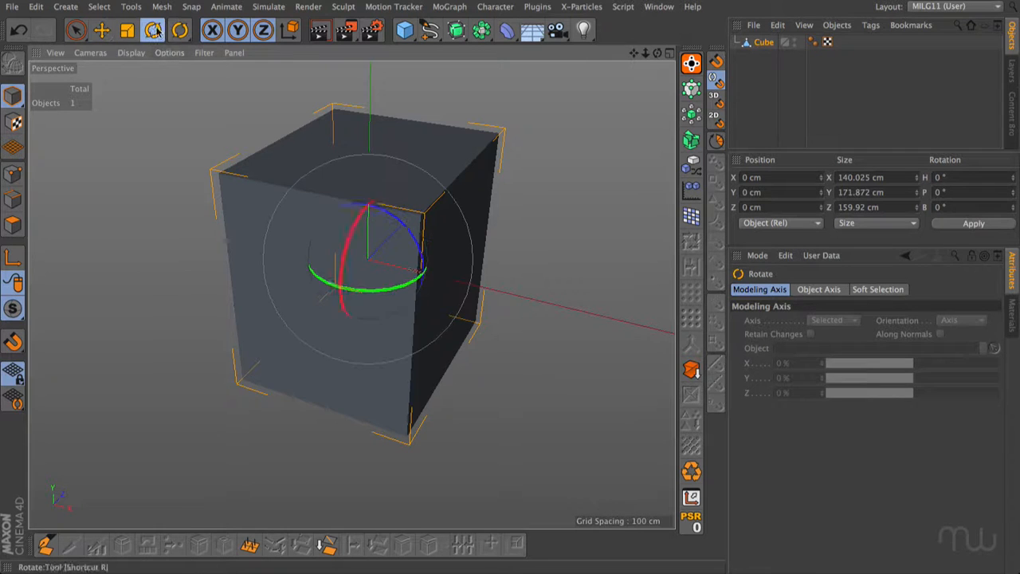
{"action": "left_click_drag", "start_coordinate": [391, 220], "coordinate": [410, 234]}
Restore Wireframe display, compare model mode with polygon mode, and undo the object and polygon rotations.
{"action": "left_click", "coordinate": [13, 226]}
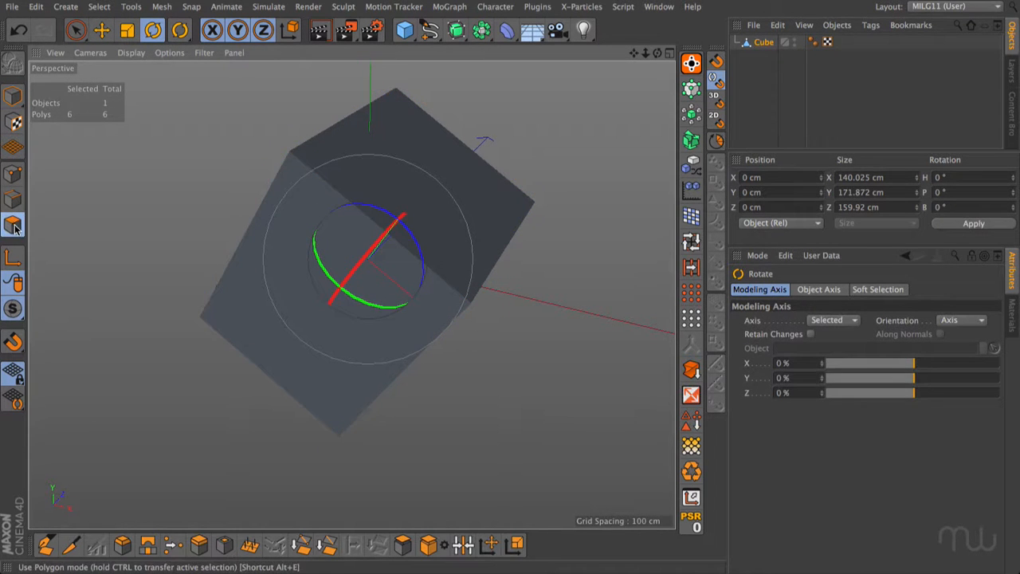
{"action": "left_click", "coordinate": [129, 54]}
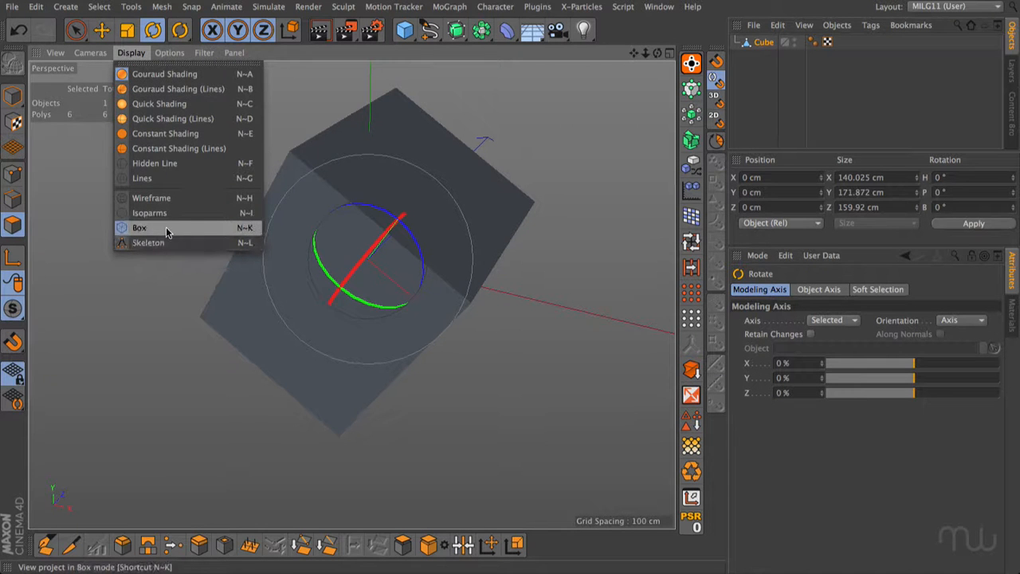
{"action": "left_click", "coordinate": [159, 199]}
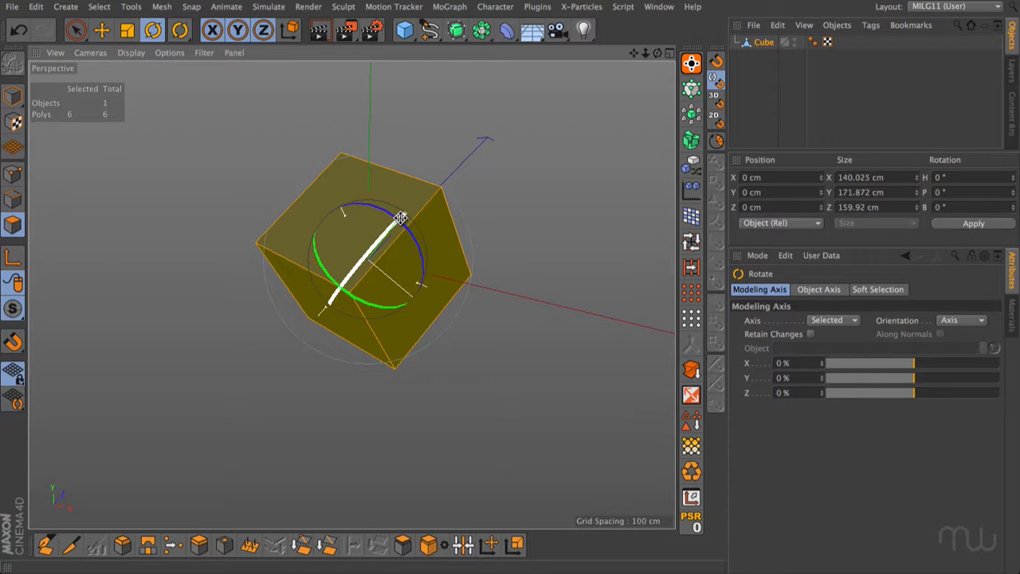
{"action": "left_click", "coordinate": [14, 95]}
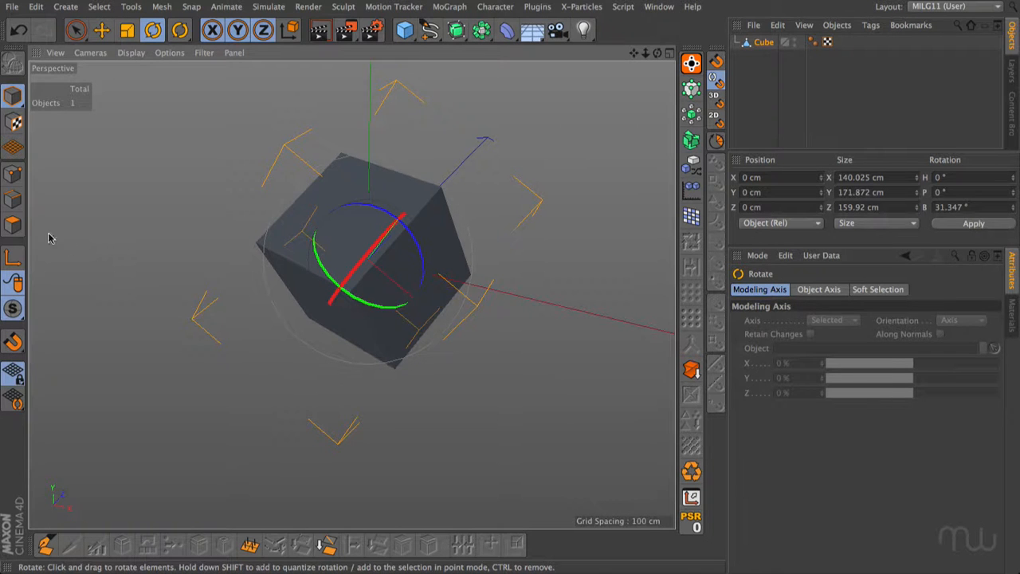
{"action": "left_click", "coordinate": [13, 225]}
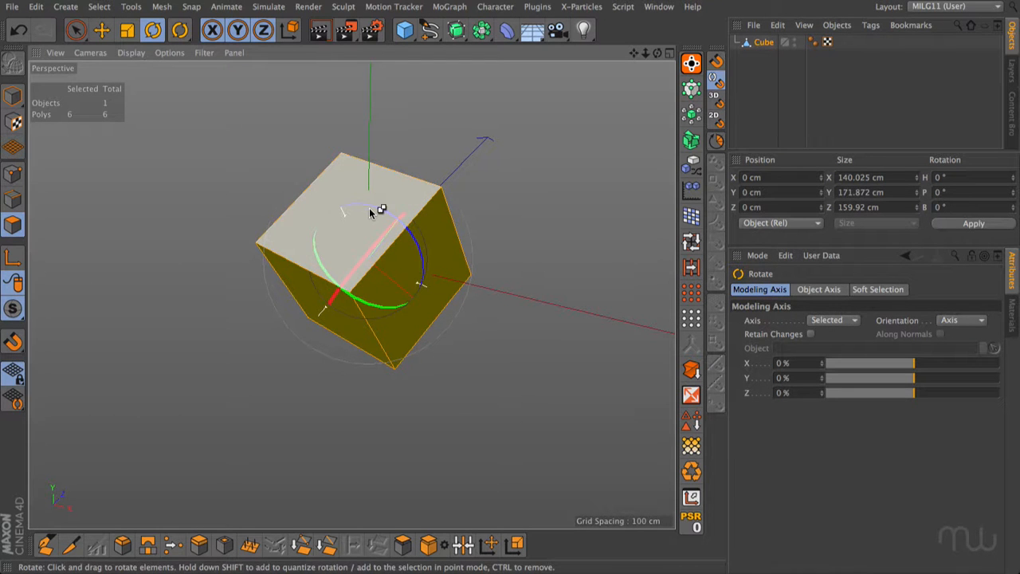
{"action": "key", "text": "ctrl+z"}
{"action": "key", "text": "ctrl+z"}
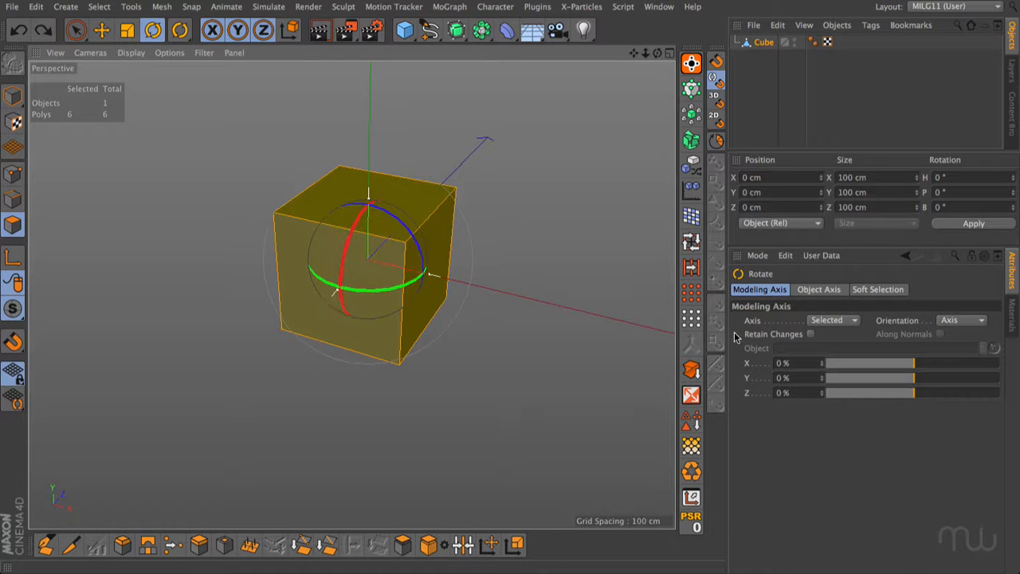
Enable Retain Changes for the modeling axis, rotate the polygons around Z, and disable Retain Changes.
{"action": "left_click", "coordinate": [811, 334]}
{"action": "left_click", "coordinate": [811, 333]}
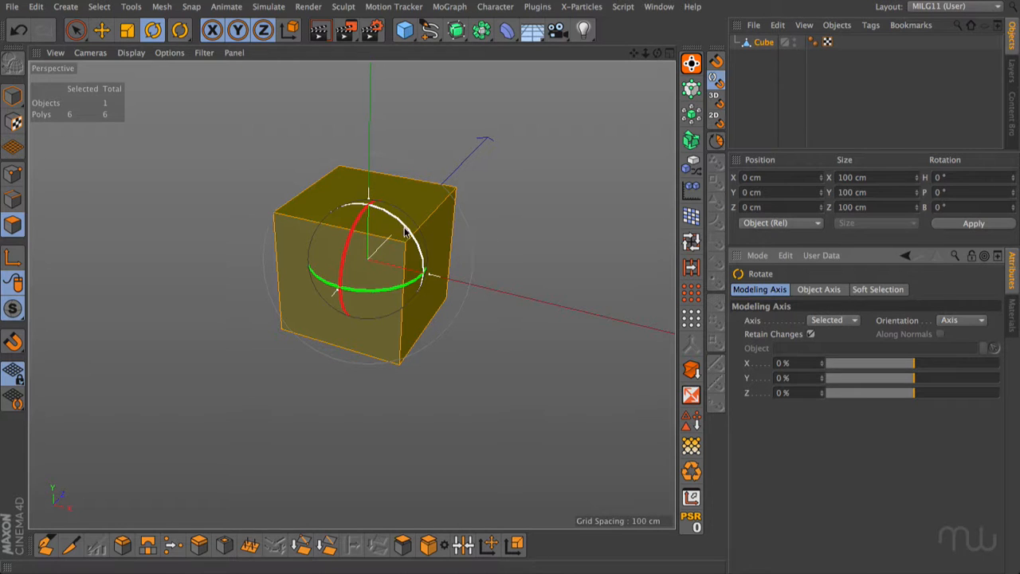
{"action": "mouse_move", "coordinate": [402, 220]}
{"action": "left_mouse_down"}
{"action": "mouse_move", "coordinate": [410, 236]}
{"action": "mouse_move", "coordinate": [392, 223]}
{"action": "mouse_move", "coordinate": [388, 234]}
{"action": "left_mouse_up"}
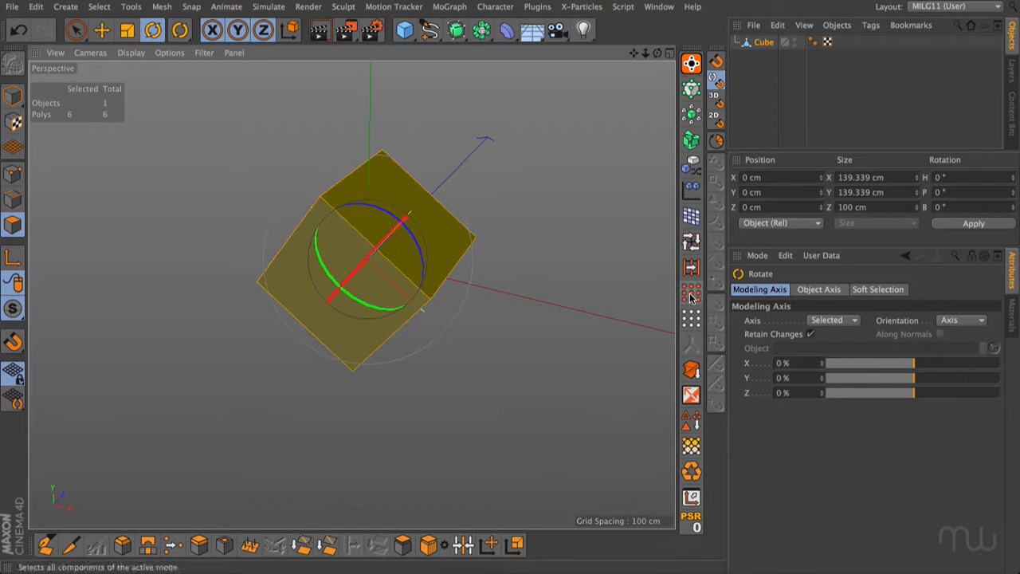
{"action": "left_click", "coordinate": [810, 334]}
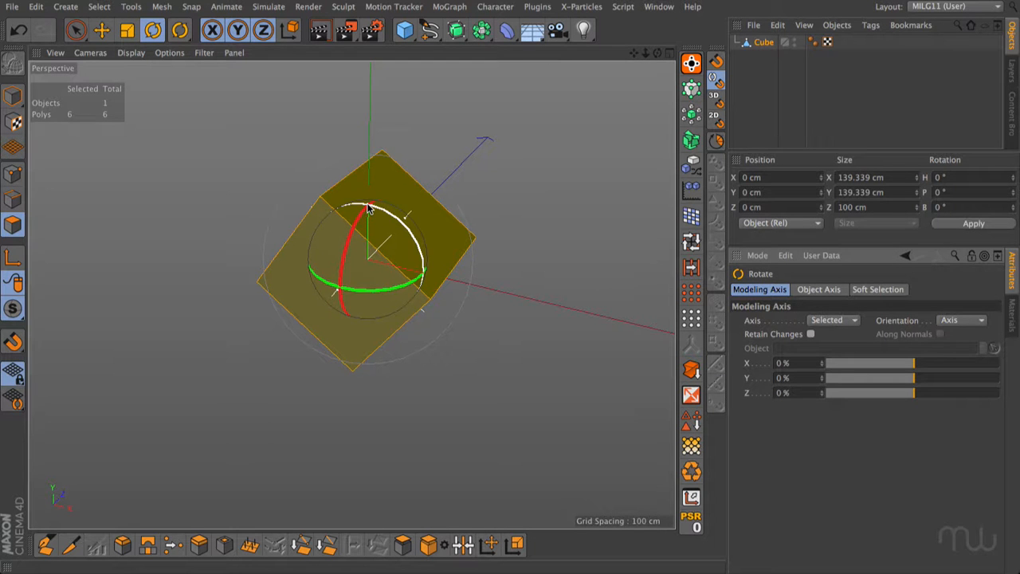
Undo the polygon rotation, try rotating around Z with Retain Changes off, and undo that as well.
{"action": "key", "text": "ctrl+z"}
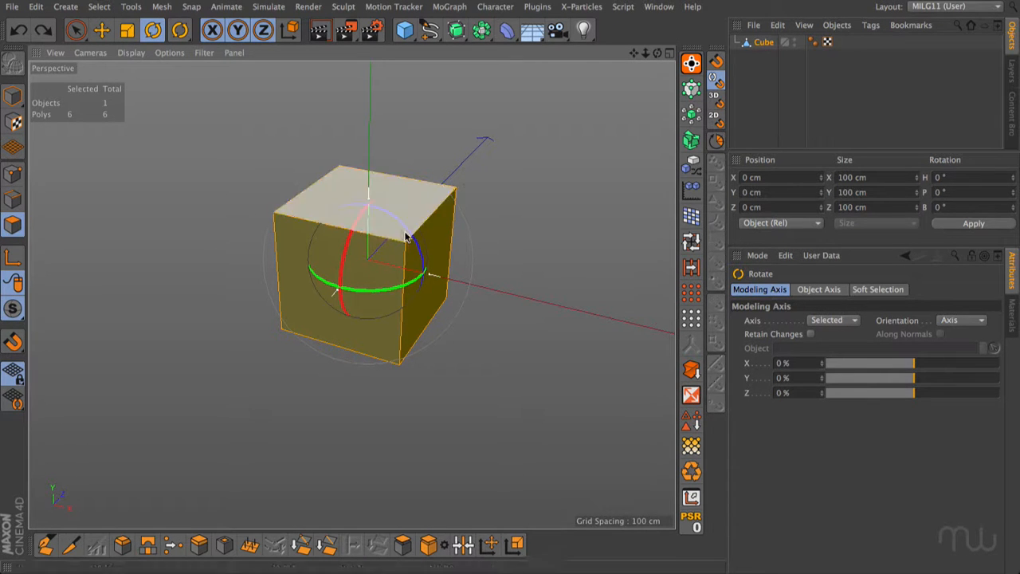
{"action": "left_click_drag", "start_coordinate": [405, 228], "coordinate": [384, 251]}
{"action": "key", "text": "ctrl+z"}
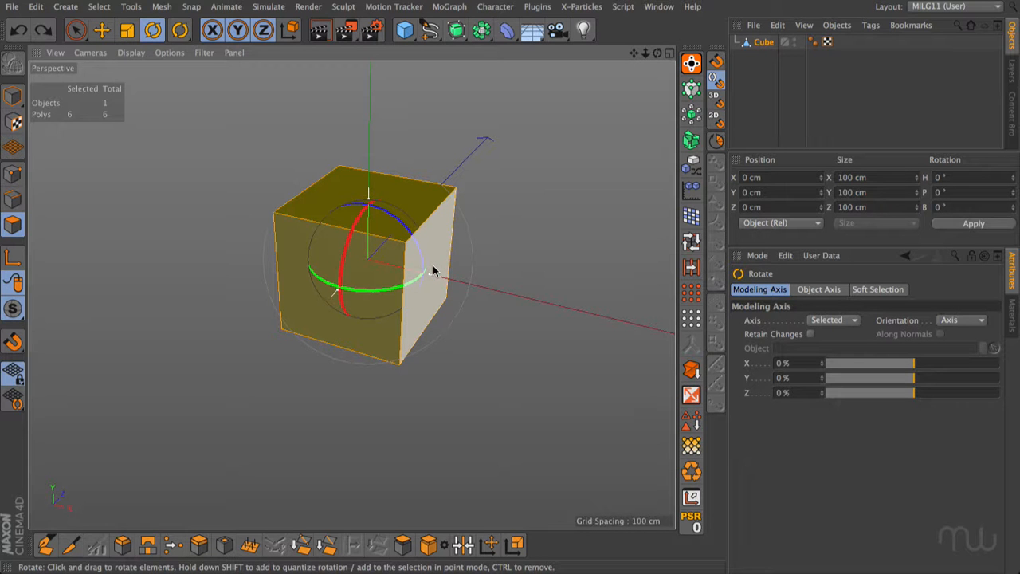
Set the modeling axis X offset to 100 %, rotate the polygons around Z, and undo the rotation.
{"action": "left_click_drag", "start_coordinate": [914, 367], "coordinate": [1010, 367]}
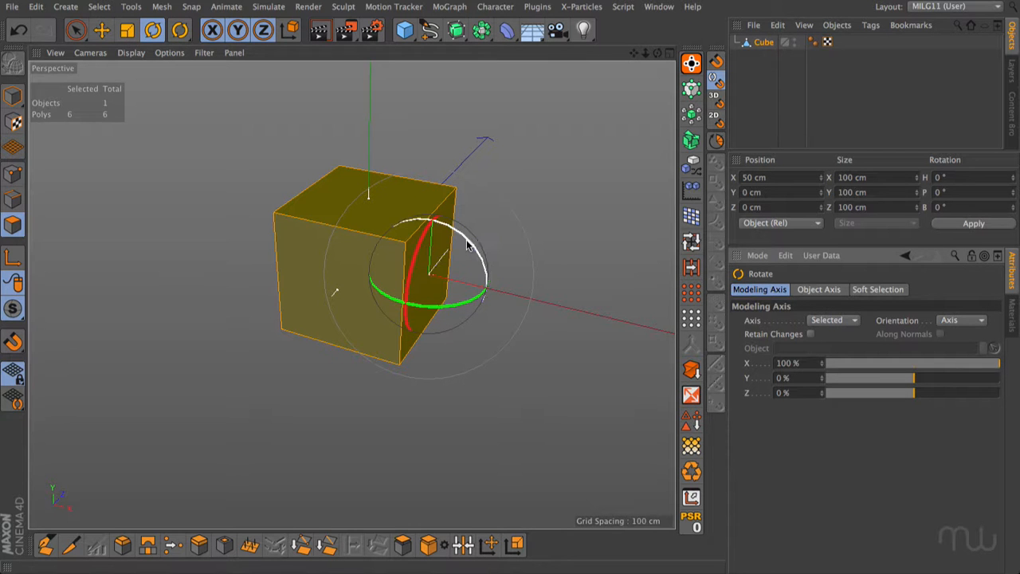
{"action": "mouse_move", "coordinate": [469, 246]}
{"action": "left_mouse_down"}
{"action": "mouse_move", "coordinate": [430, 227]}
{"action": "mouse_move", "coordinate": [405, 233]}
{"action": "mouse_move", "coordinate": [446, 287]}
{"action": "mouse_move", "coordinate": [414, 235]}
{"action": "mouse_move", "coordinate": [403, 241]}
{"action": "mouse_move", "coordinate": [467, 262]}
{"action": "mouse_move", "coordinate": [410, 239]}
{"action": "mouse_move", "coordinate": [460, 254]}
{"action": "left_mouse_up"}
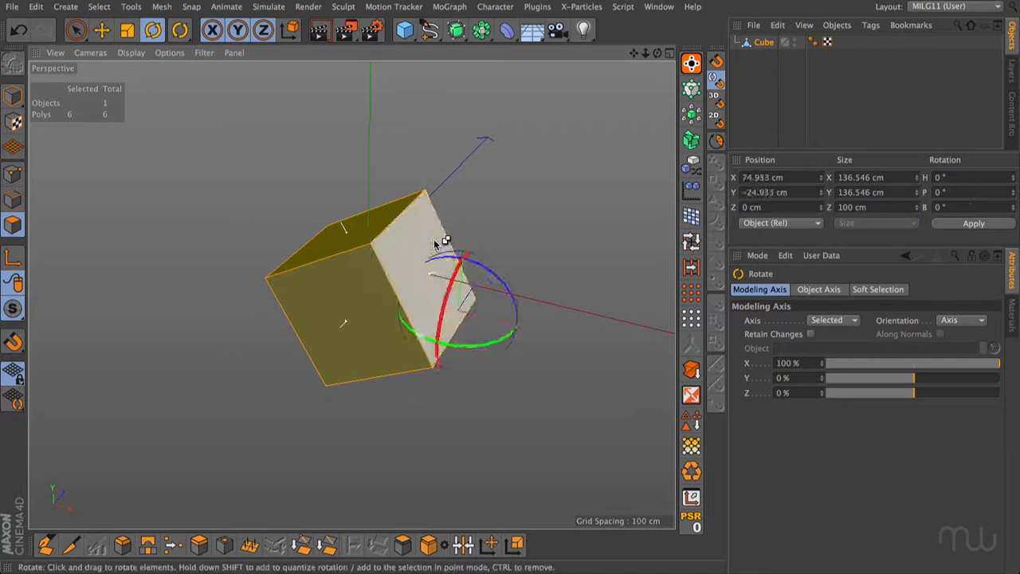
{"action": "key", "text": "ctrl+z"}
Return the modeling axis X offset to 0 % and rotate the polygons around Z about their centre.
{"action": "left_click_drag", "start_coordinate": [967, 363], "coordinate": [1002, 363]}
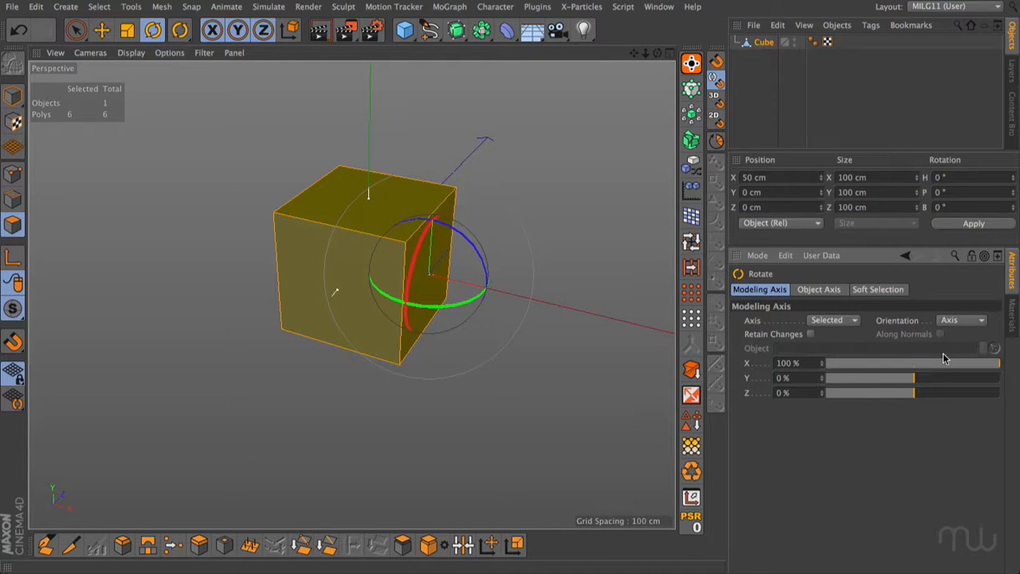
{"action": "left_click", "coordinate": [913, 363]}
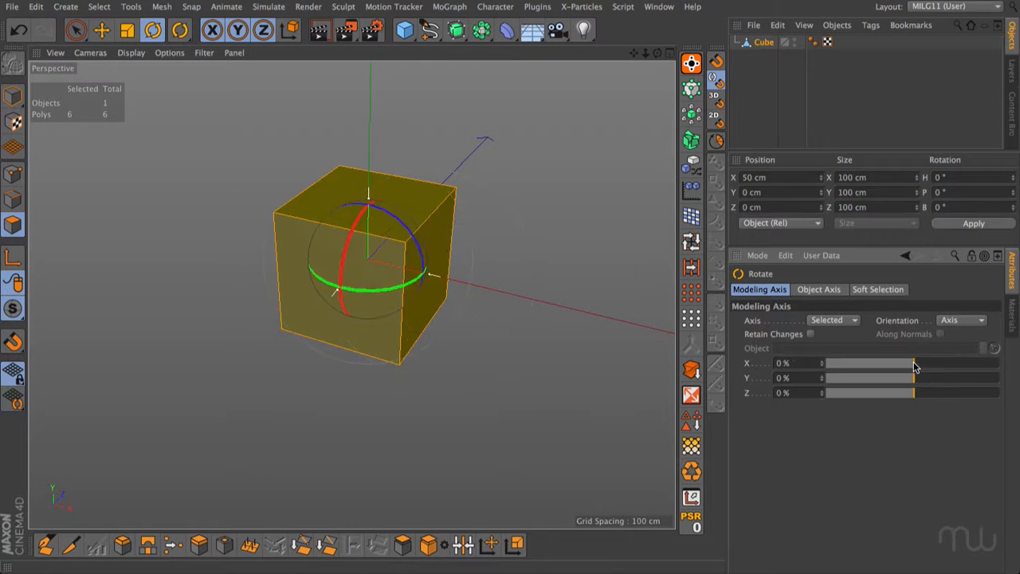
{"action": "left_click_drag", "start_coordinate": [397, 222], "coordinate": [361, 212]}
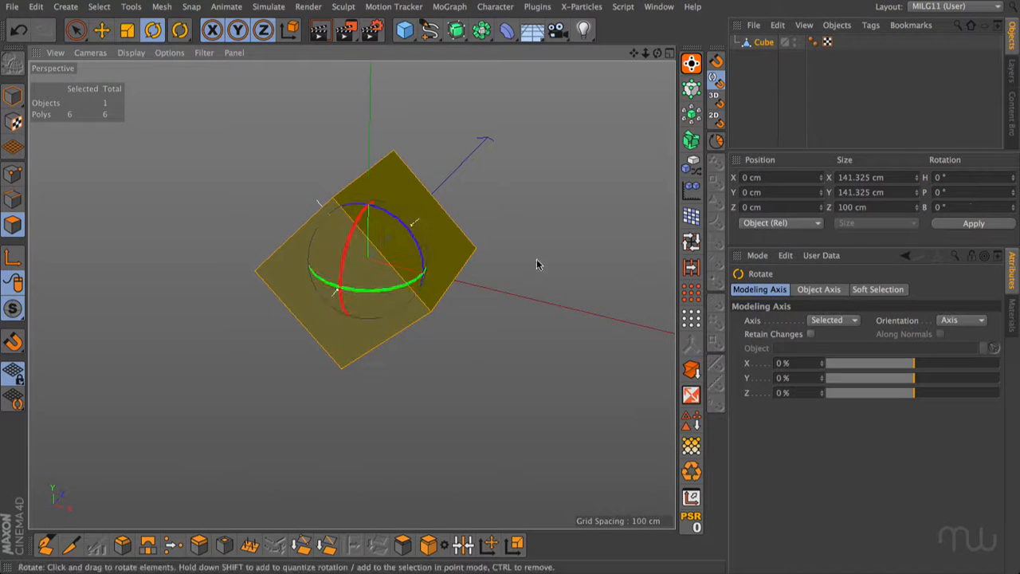
Try modeling axis offsets of 100 % in X and Y, then -100 % in X, and reset both to 0 %.
{"action": "left_click_drag", "start_coordinate": [915, 367], "coordinate": [1000, 369]}
{"action": "left_click_drag", "start_coordinate": [924, 380], "coordinate": [1000, 380]}
{"action": "left_click_drag", "start_coordinate": [658, 52], "coordinate": [712, 36]}
{"action": "left_click_drag", "start_coordinate": [944, 363], "coordinate": [816, 371]}
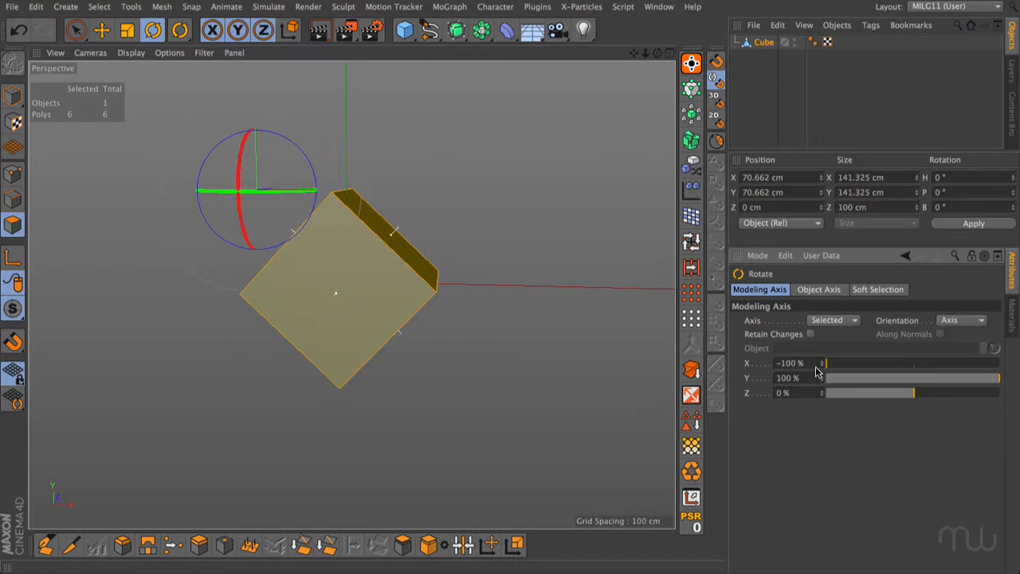
{"action": "left_click_drag", "start_coordinate": [880, 377], "coordinate": [999, 378]}
{"action": "left_click", "coordinate": [913, 363]}
{"action": "left_click", "coordinate": [914, 378]}
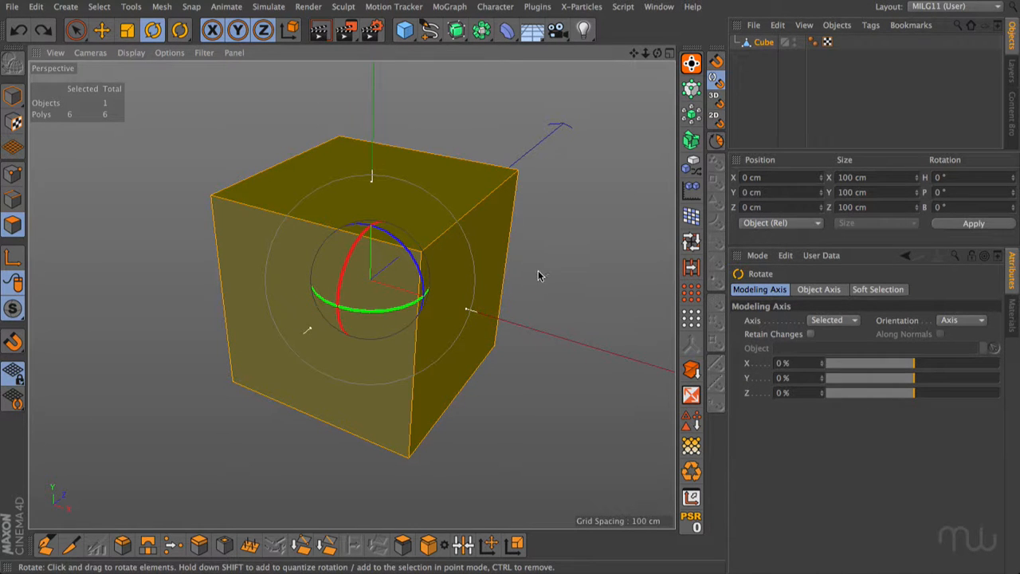
Select the cube's polygon facing positive X, add the front polygon, and reduce the selection to the X-facing polygon alone.
{"action": "left_click", "coordinate": [499, 246]}
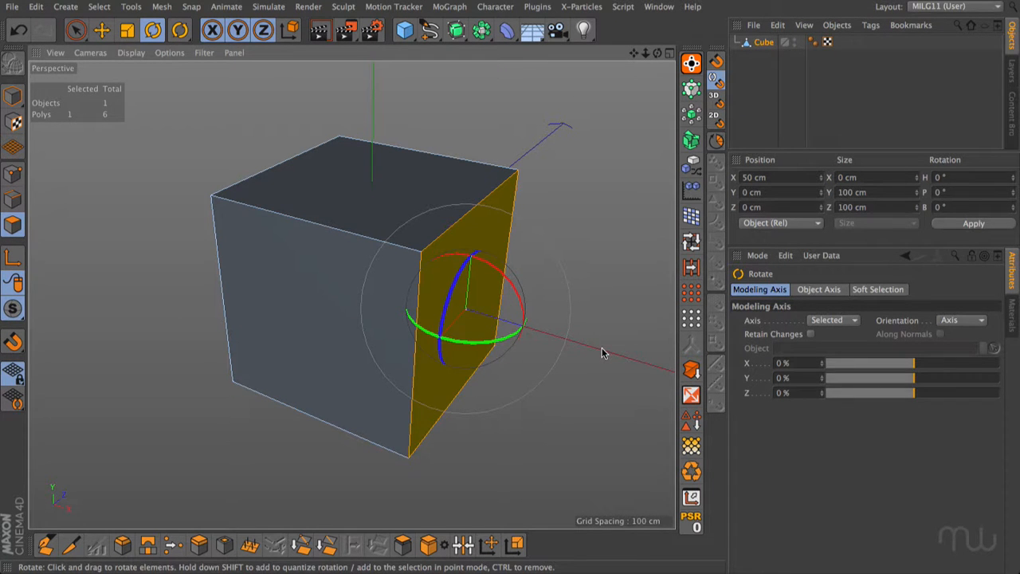
{"action": "left_click", "coordinate": [318, 305], "text": "shift"}
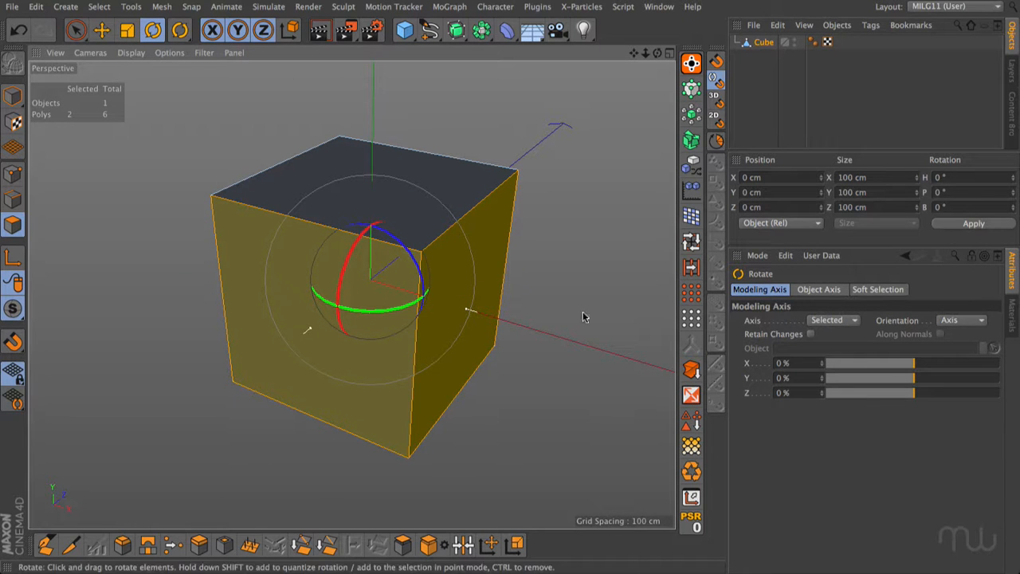
{"action": "left_click", "coordinate": [496, 269]}
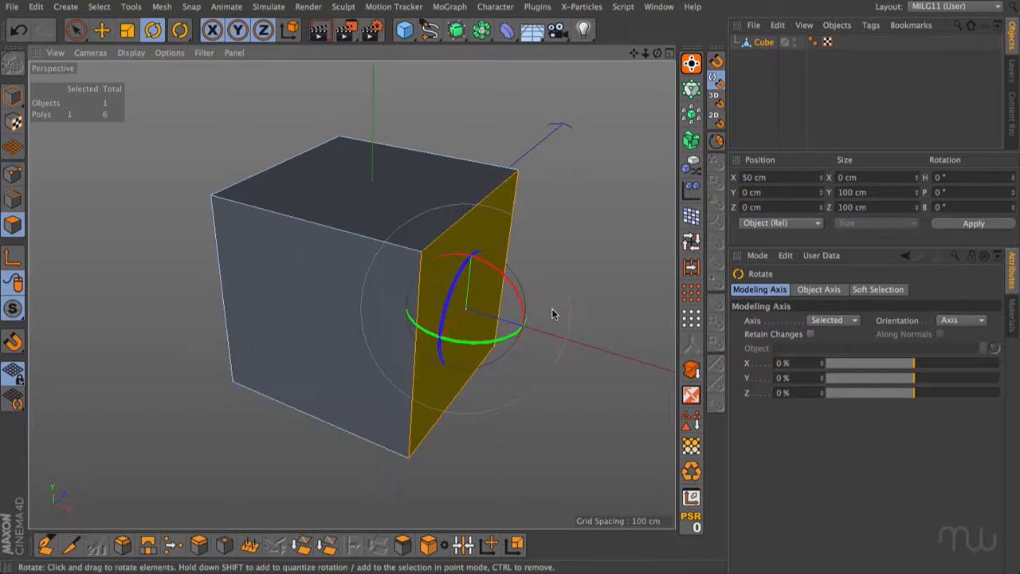
Inset the selected side polygon by 23.76 cm with Extrude Inner and extrude it outward about 45 cm along X.
{"action": "left_click", "coordinate": [225, 544]}
{"action": "left_click_drag", "start_coordinate": [534, 415], "coordinate": [561, 414]}
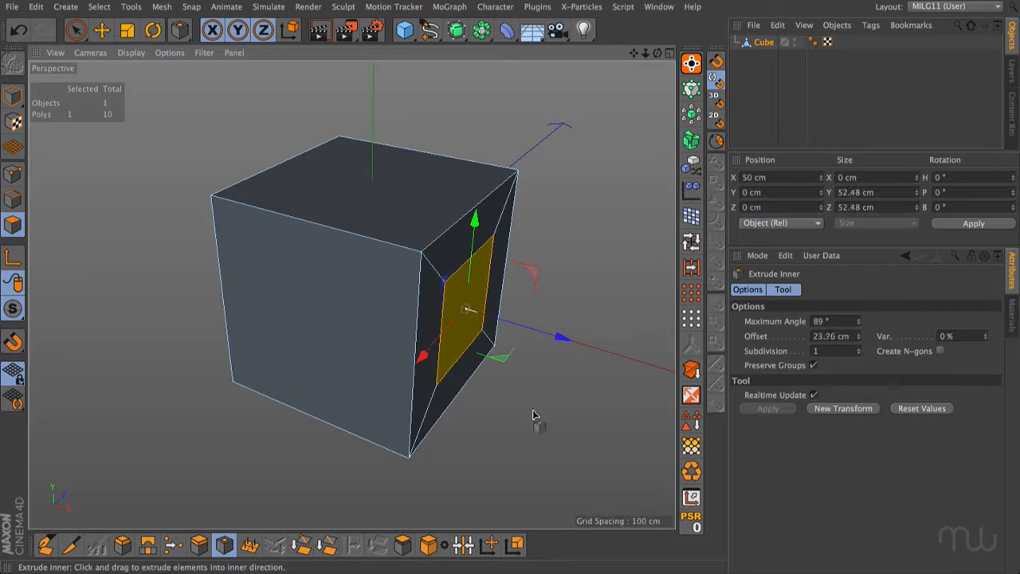
{"action": "left_click_drag", "start_coordinate": [564, 338], "coordinate": [673, 365]}
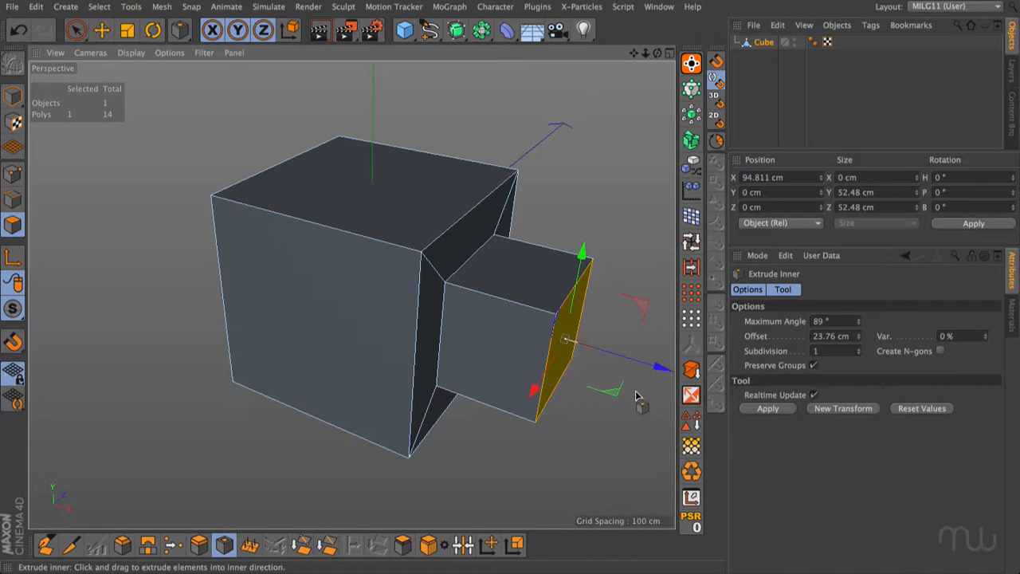
Add the polygon loop around the extruded block to the selection with Loop Selection and activate the Move tool.
{"action": "left_click", "coordinate": [691, 241]}
{"action": "left_click", "coordinate": [527, 296]}
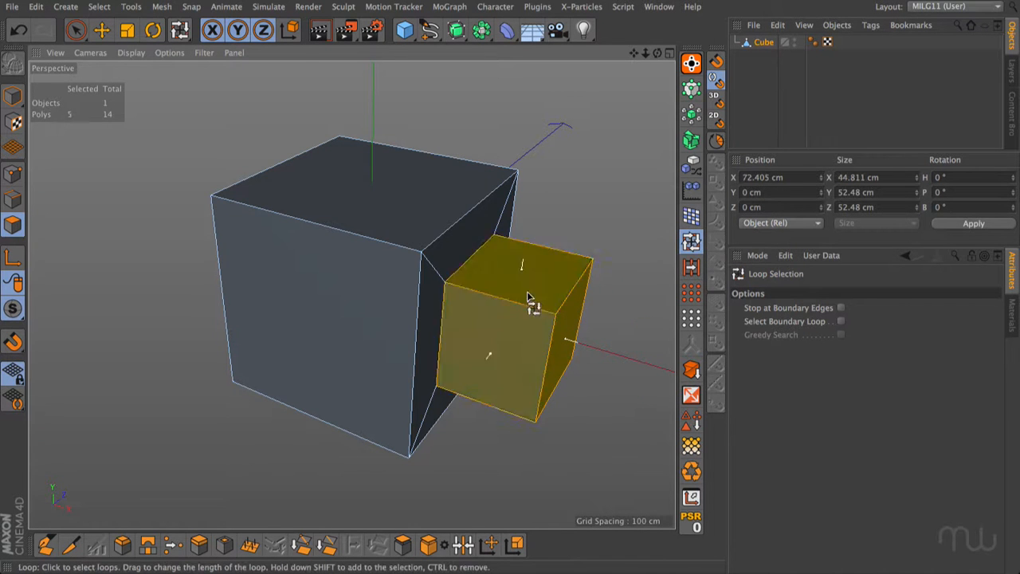
{"action": "left_click_drag", "start_coordinate": [634, 53], "coordinate": [526, 31]}
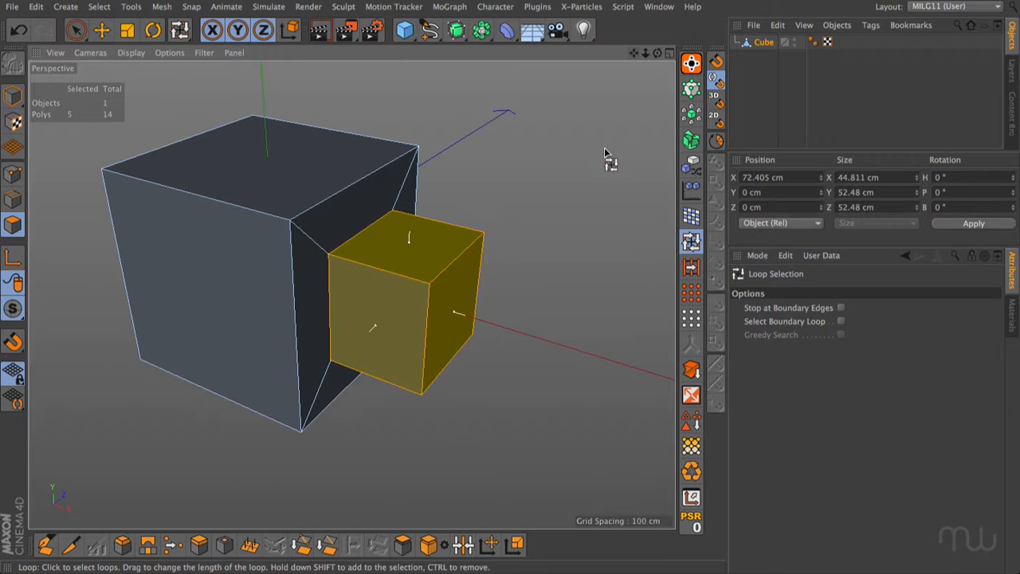
{"action": "key", "text": "e"}
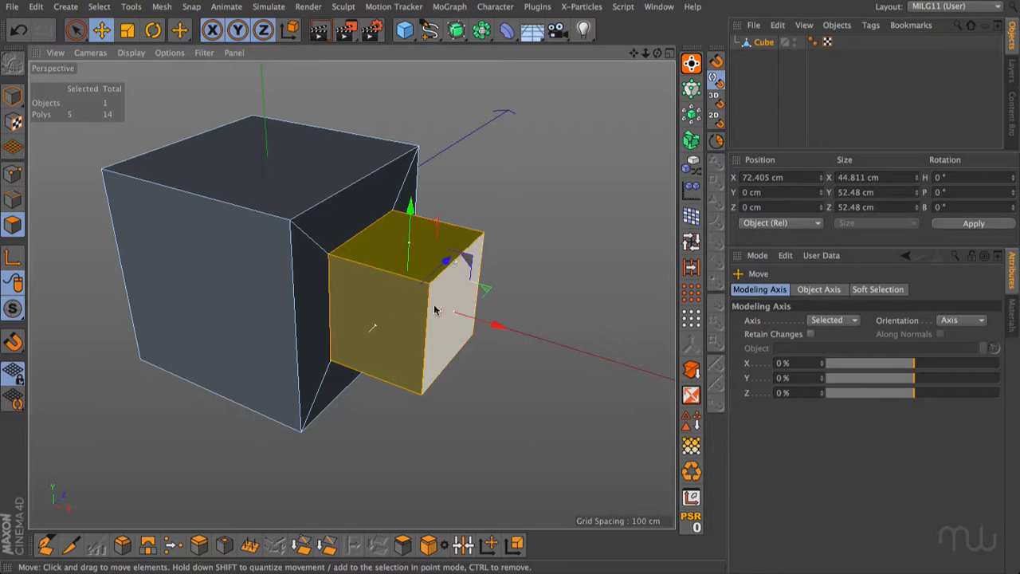
Try scaling the extruded block's selected polygons uniformly about their centre to about 20 × 24 × 24 cm, and undo the scaling.
{"action": "left_click_drag", "start_coordinate": [658, 52], "coordinate": [694, 108]}
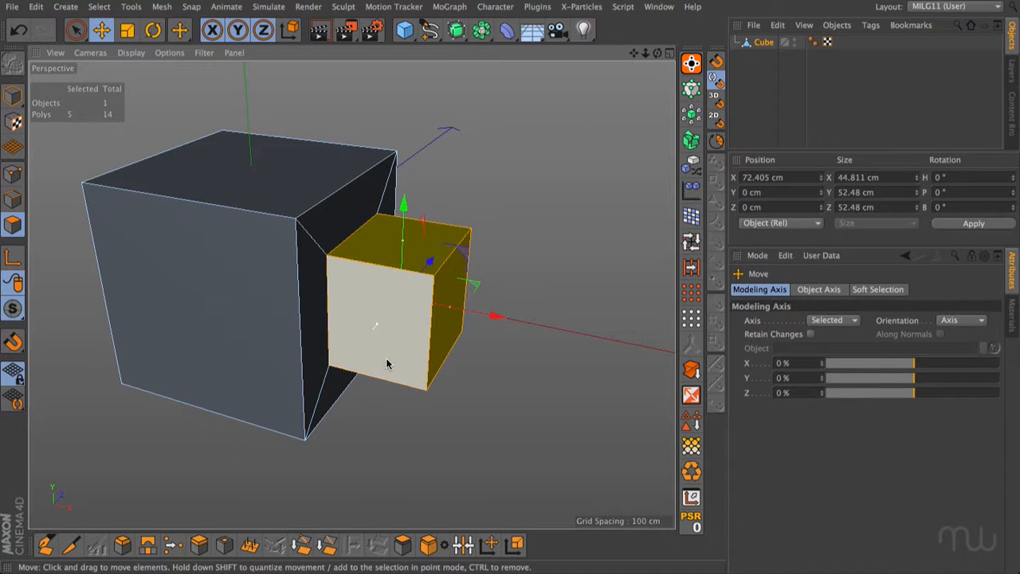
{"action": "key", "text": "t"}
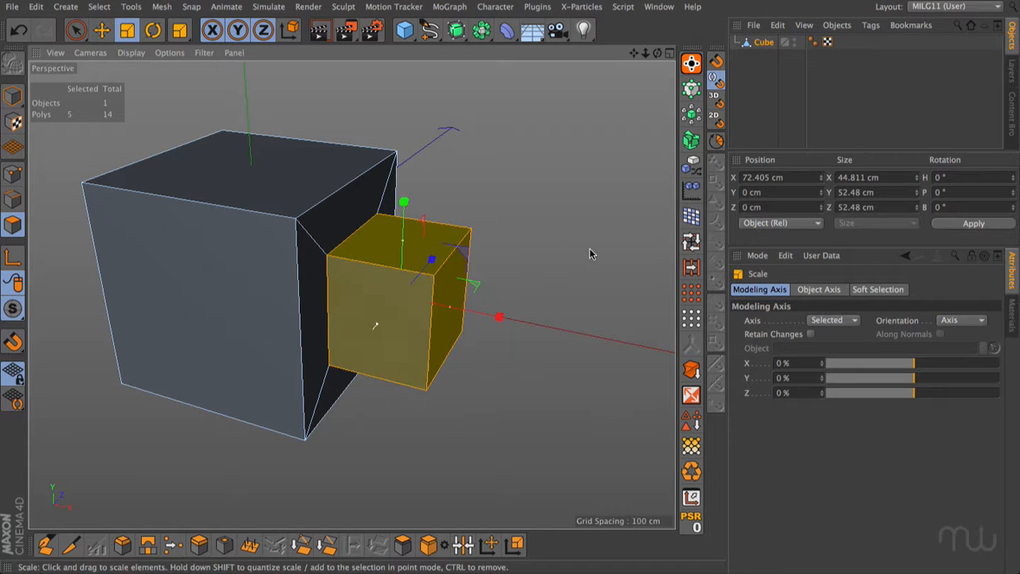
{"action": "middle_click", "coordinate": [568, 171]}
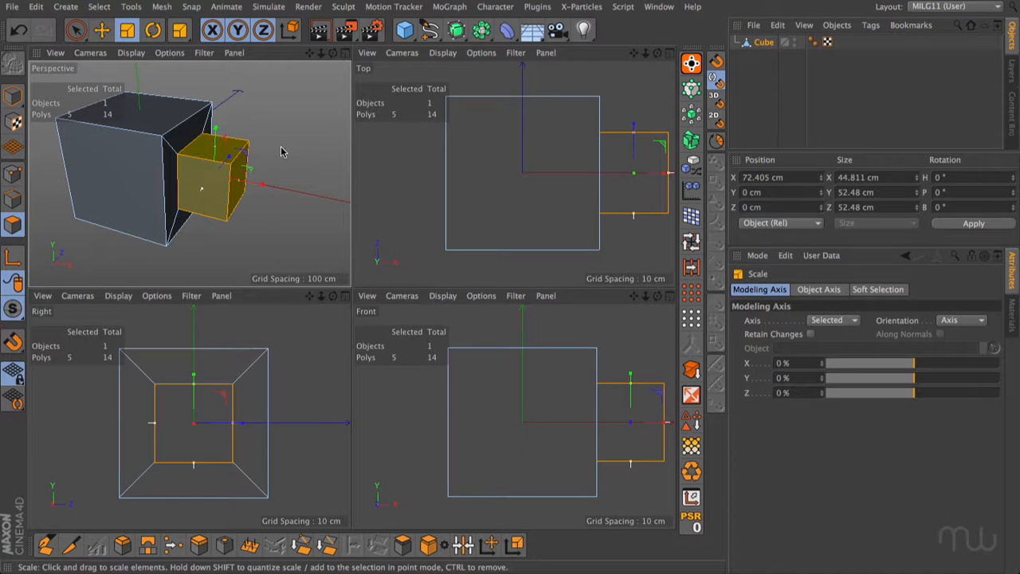
{"action": "left_click_drag", "start_coordinate": [310, 120], "coordinate": [108, 314]}
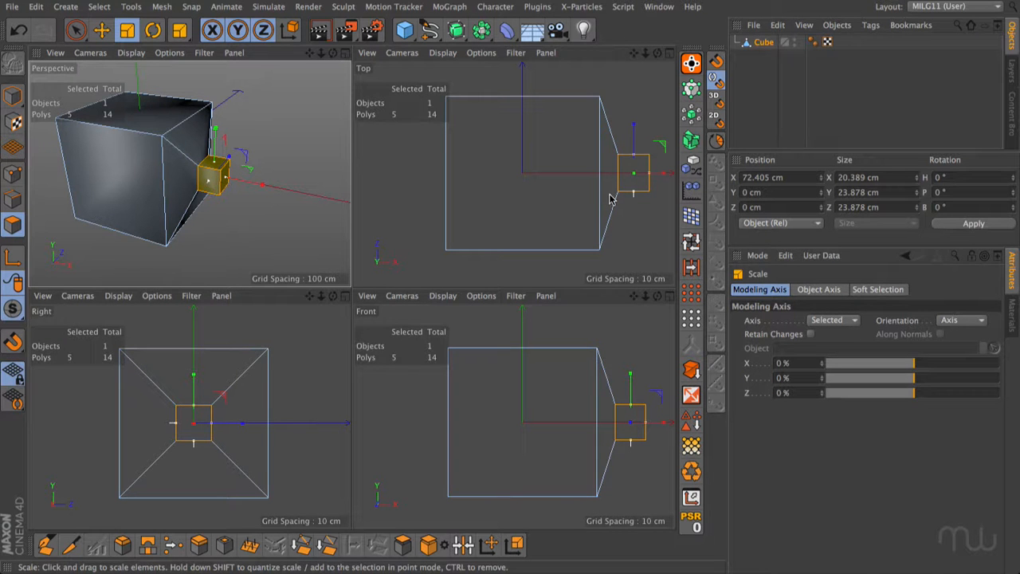
{"action": "left_click_drag", "start_coordinate": [255, 199], "coordinate": [267, 197]}
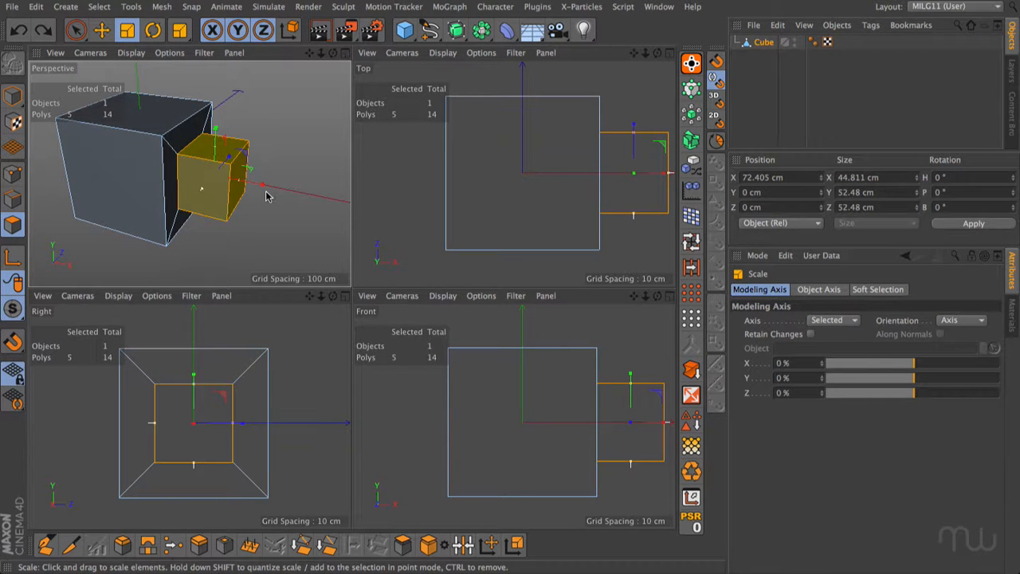
Set the modeling axis X offset to -100 % and scale the block from its base to about 47 × 55 × 55 cm.
{"action": "left_click_drag", "start_coordinate": [914, 365], "coordinate": [826, 363]}
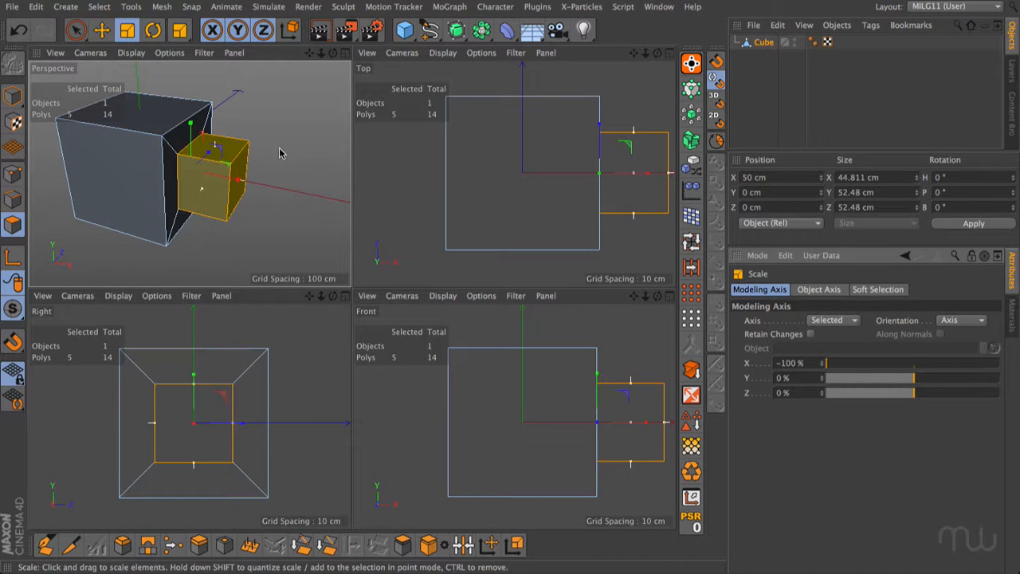
{"action": "left_click_drag", "start_coordinate": [311, 106], "coordinate": [80, 296]}
{"action": "left_click_drag", "start_coordinate": [194, 177], "coordinate": [252, 209]}
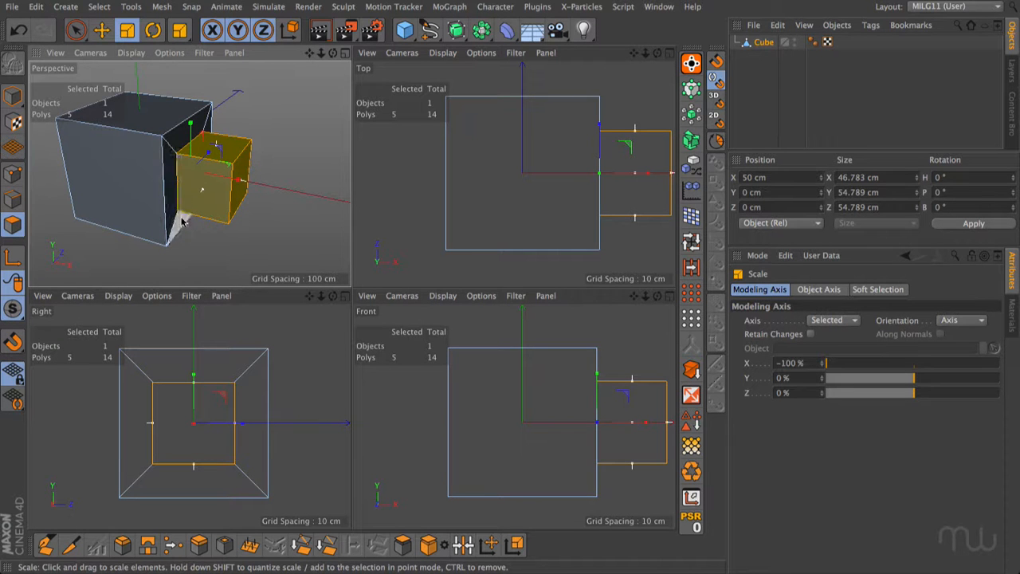
{"action": "middle_click", "coordinate": [275, 154]}
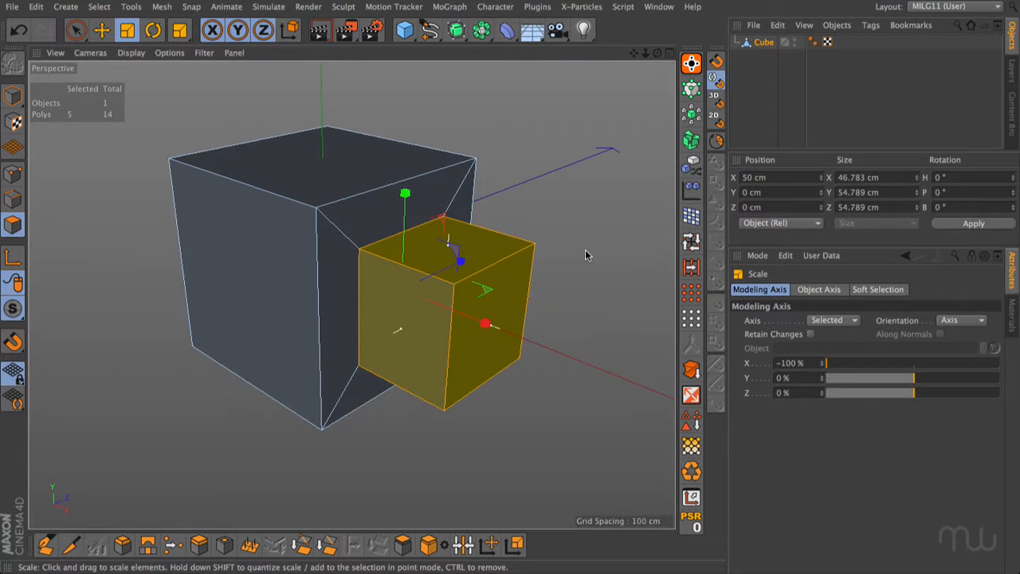
Select only the extruded block's outer end polygon and reset the modeling axis X offset to 0 %.
{"action": "left_click", "coordinate": [516, 295]}
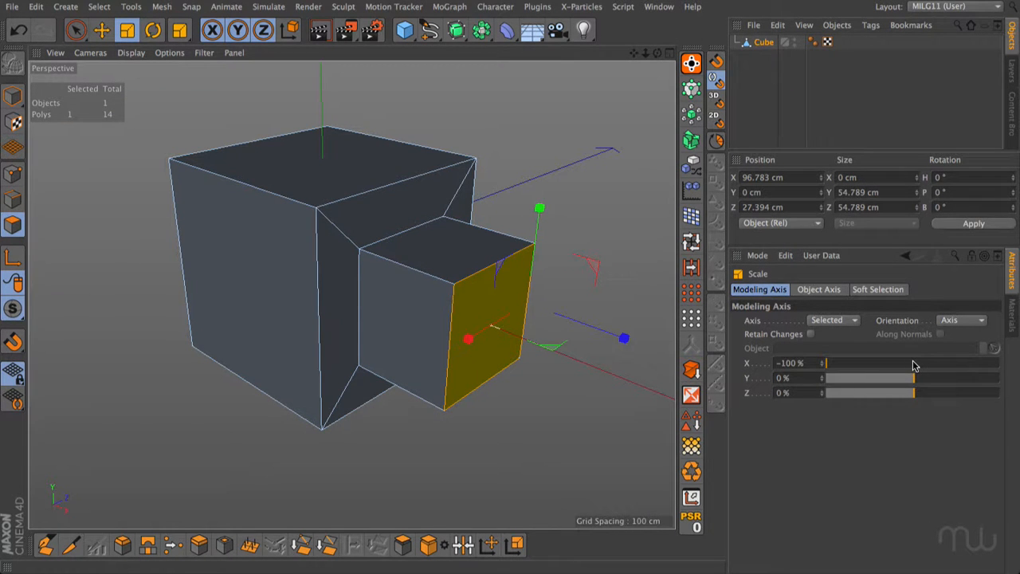
{"action": "left_click_drag", "start_coordinate": [836, 365], "coordinate": [915, 380]}
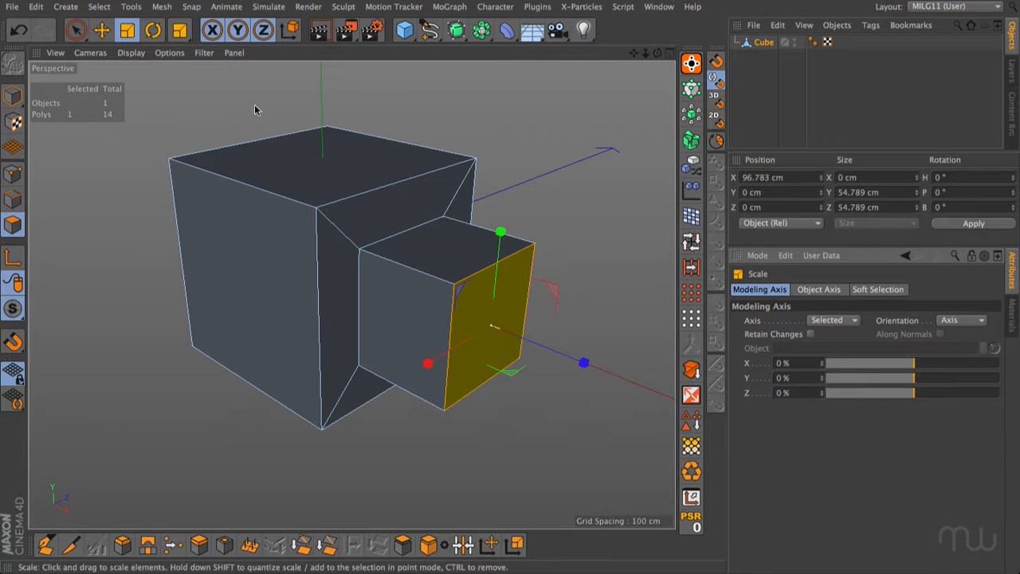
{"action": "left_click", "coordinate": [161, 6]}
{"action": "mouse_move", "coordinate": [179, 42]}
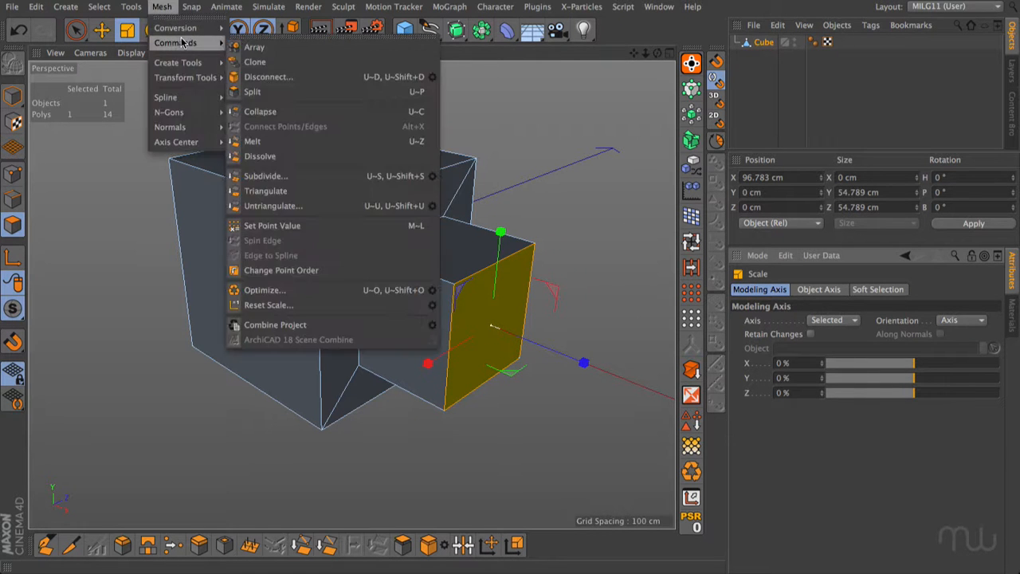
{"action": "left_click", "coordinate": [267, 63]}
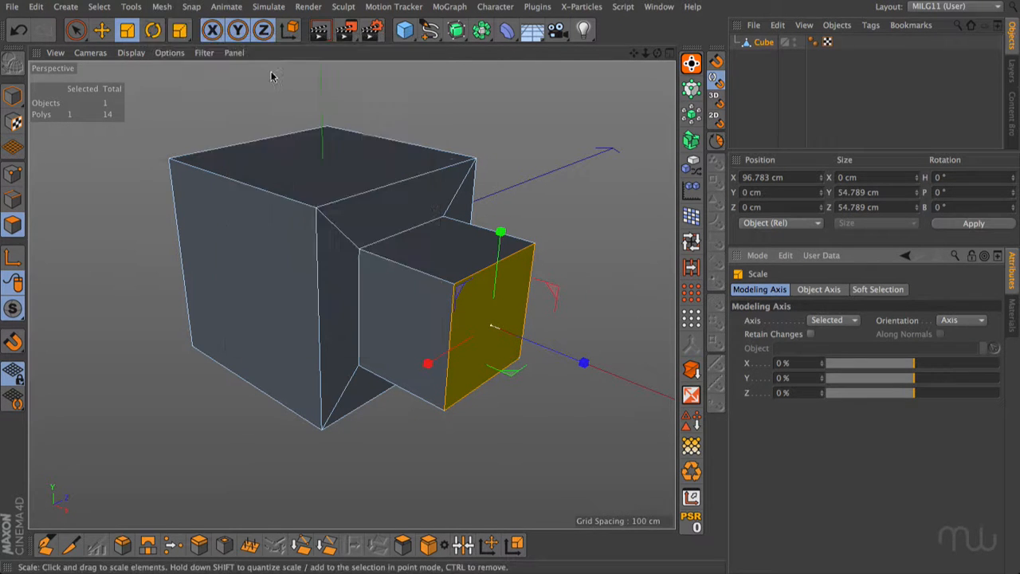
Try rotating the block's end polygon about its own centre by about 45°, and undo the rotation.
{"action": "left_click", "coordinate": [153, 30]}
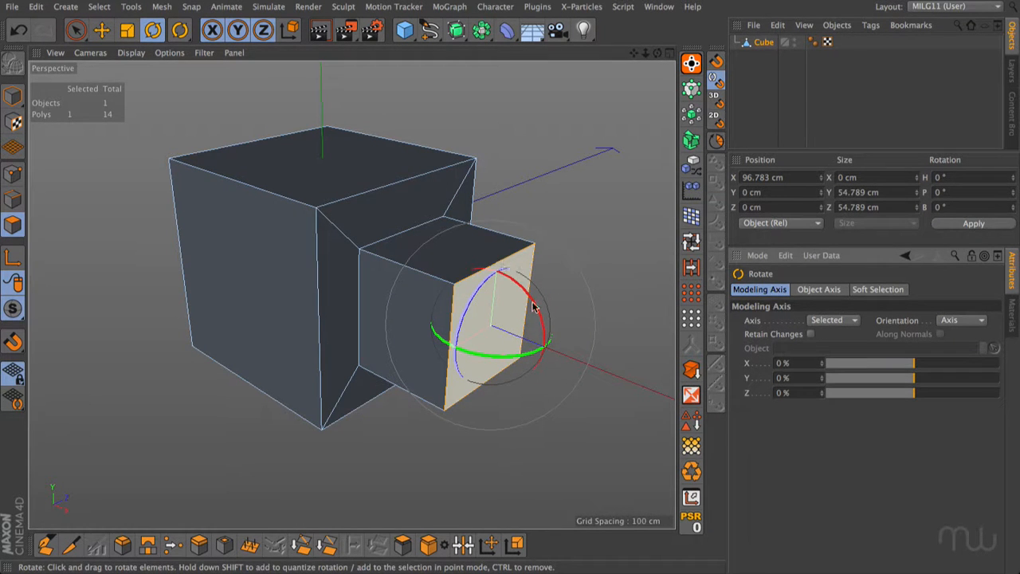
{"action": "left_click_drag", "start_coordinate": [542, 319], "coordinate": [510, 294]}
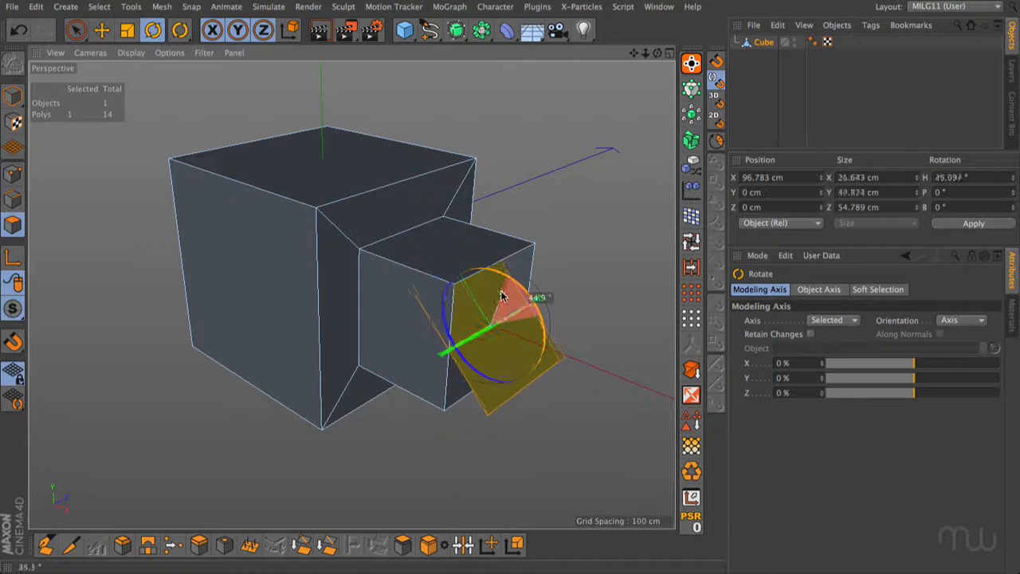
{"action": "key", "text": "ctrl+z"}
Try a modeling axis Y offset of 100 % and rotate the end polygon about its top edge.
{"action": "left_click_drag", "start_coordinate": [916, 382], "coordinate": [1003, 378]}
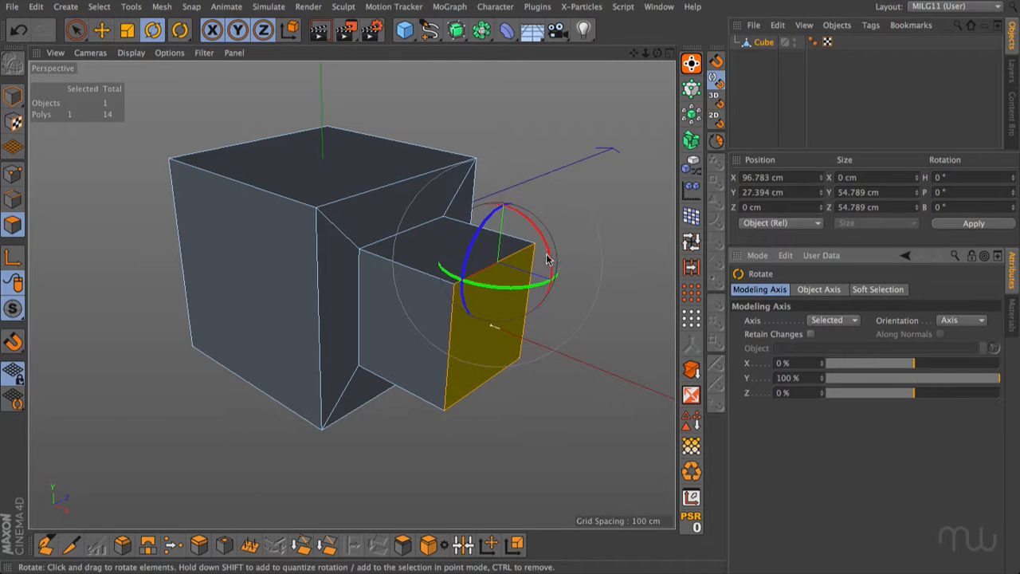
{"action": "left_click_drag", "start_coordinate": [547, 257], "coordinate": [516, 234]}
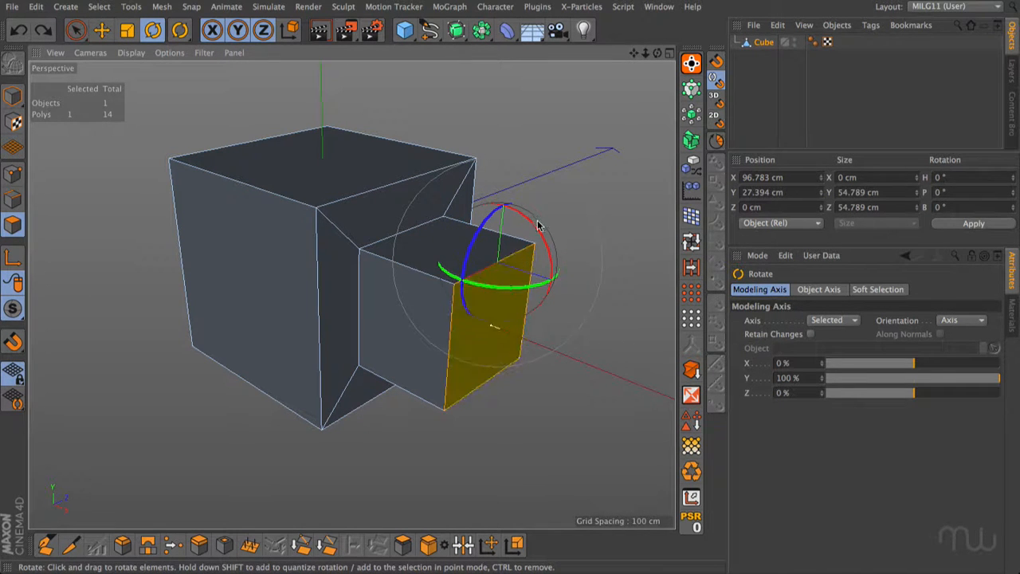
{"action": "left_click_drag", "start_coordinate": [535, 223], "coordinate": [505, 197]}
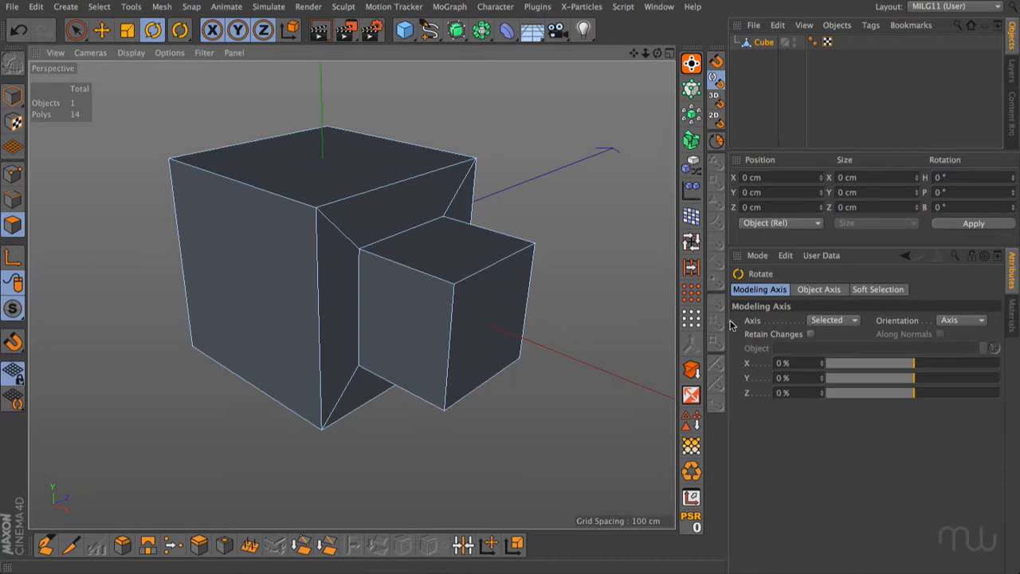
Switch to Model mode and move the cube's object axis to 100 % X of all points with Axis Center.
{"action": "left_click", "coordinate": [13, 96]}
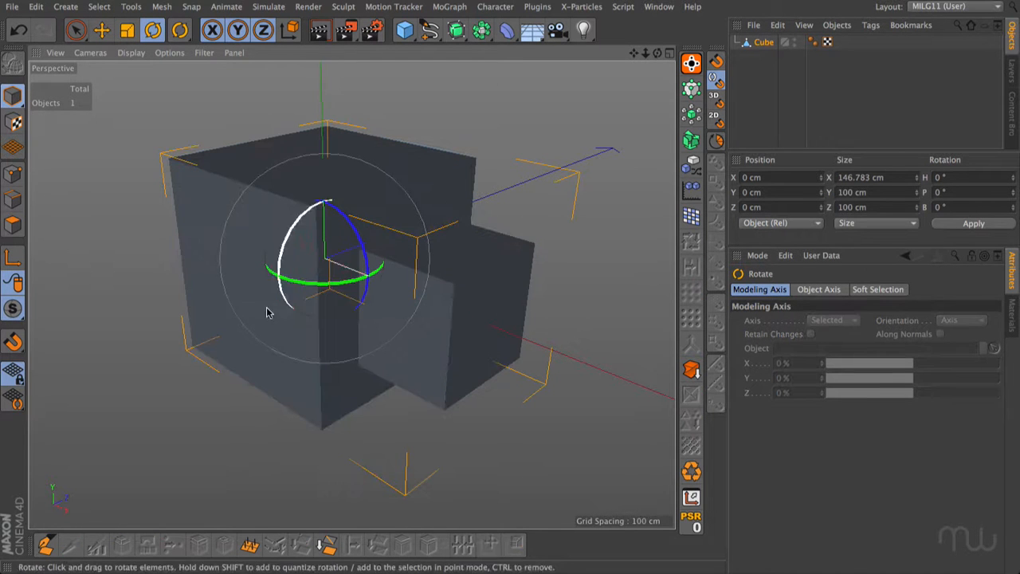
{"action": "left_click", "coordinate": [691, 497]}
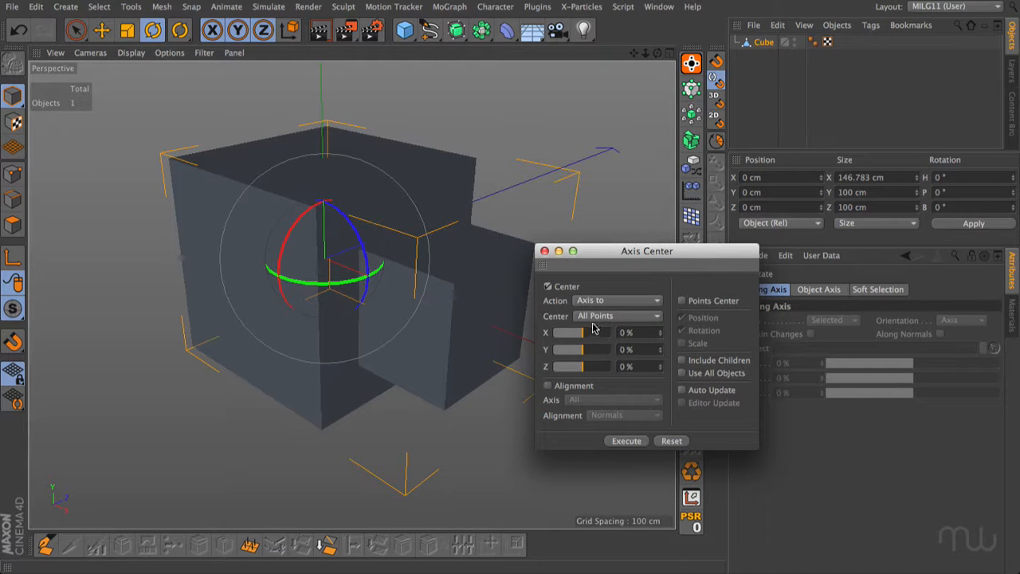
{"action": "left_click_drag", "start_coordinate": [582, 335], "coordinate": [612, 335]}
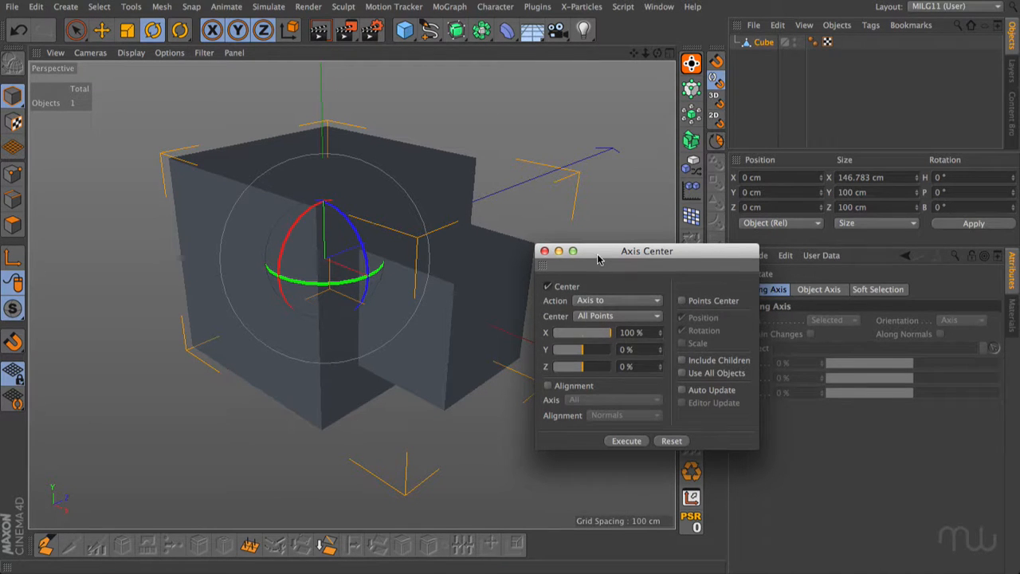
{"action": "left_click_drag", "start_coordinate": [598, 252], "coordinate": [722, 173]}
{"action": "left_click", "coordinate": [751, 361]}
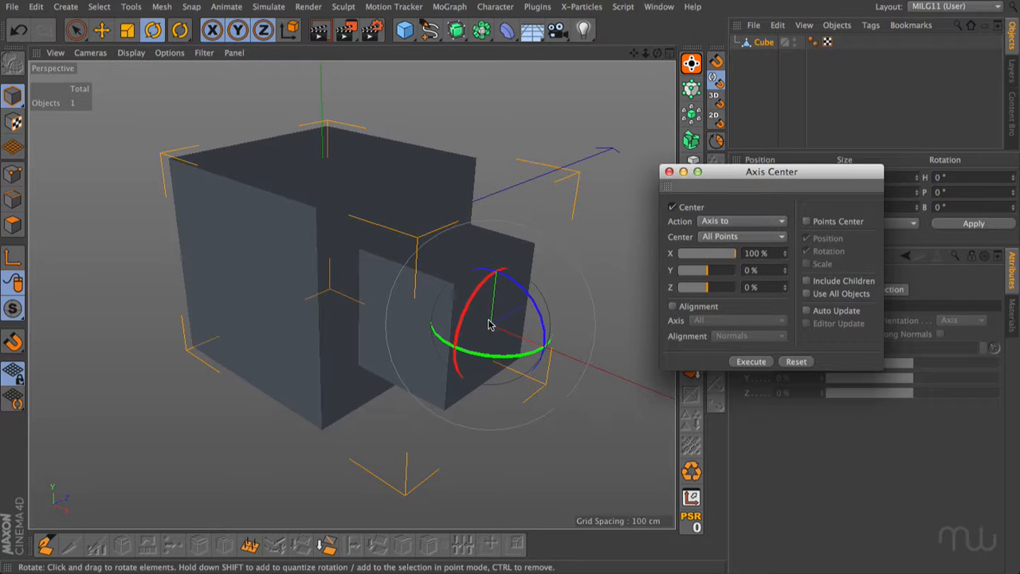
Try rotating the cube about the offset axis, undo it, and recentre the object axis with Axis Center reset to 0 %.
{"action": "mouse_move", "coordinate": [516, 301]}
{"action": "left_mouse_down"}
{"action": "mouse_move", "coordinate": [460, 273]}
{"action": "mouse_move", "coordinate": [511, 284]}
{"action": "mouse_move", "coordinate": [510, 298]}
{"action": "left_mouse_up"}
{"action": "key", "text": "ctrl+z"}
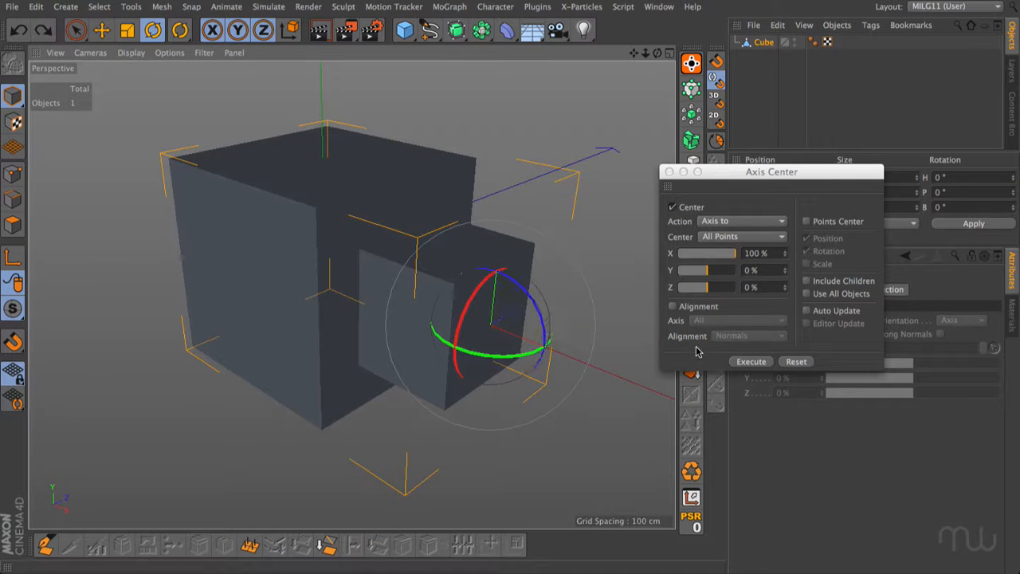
{"action": "left_click", "coordinate": [797, 361]}
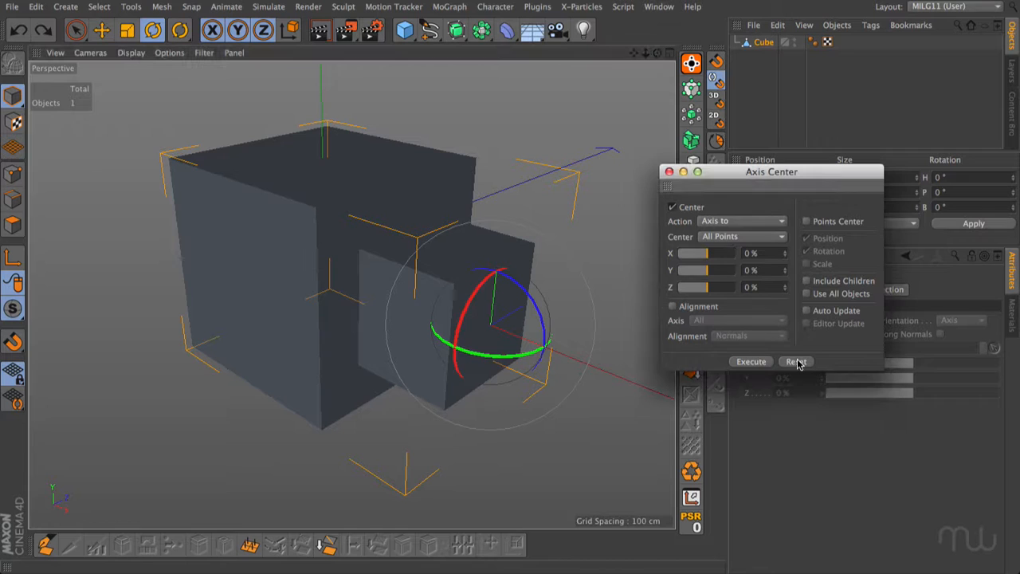
{"action": "left_click", "coordinate": [750, 362]}
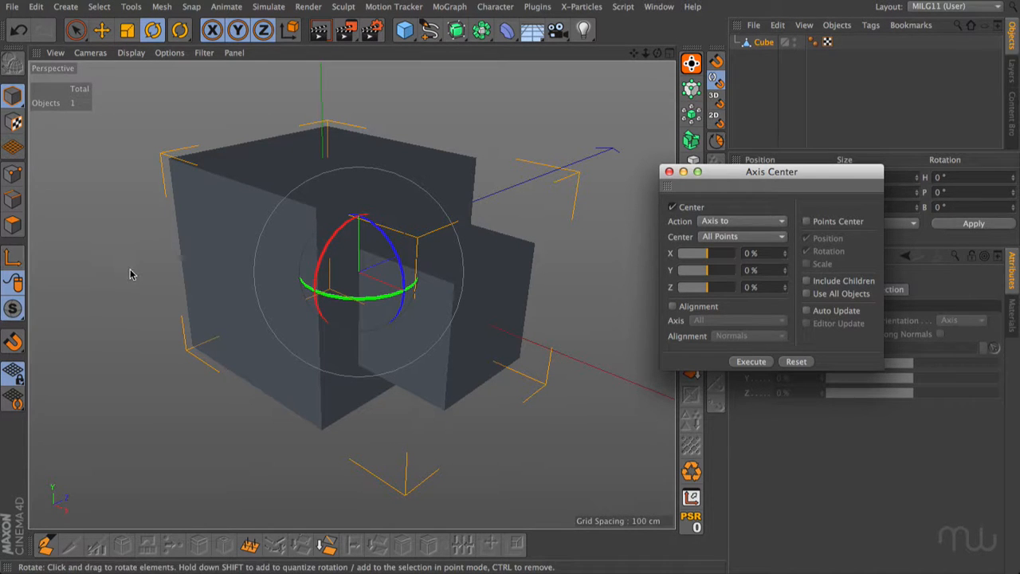
Snap the cube's object axis to the centre of the block's end polygon in Enable Axis mode, and leave that mode.
{"action": "key", "text": "l"}
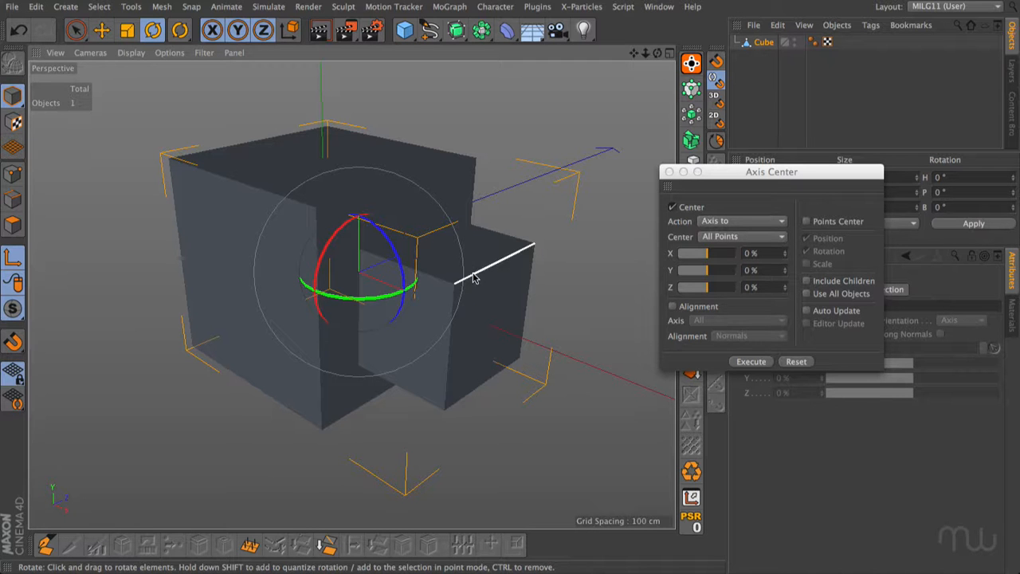
{"action": "left_click", "coordinate": [490, 316]}
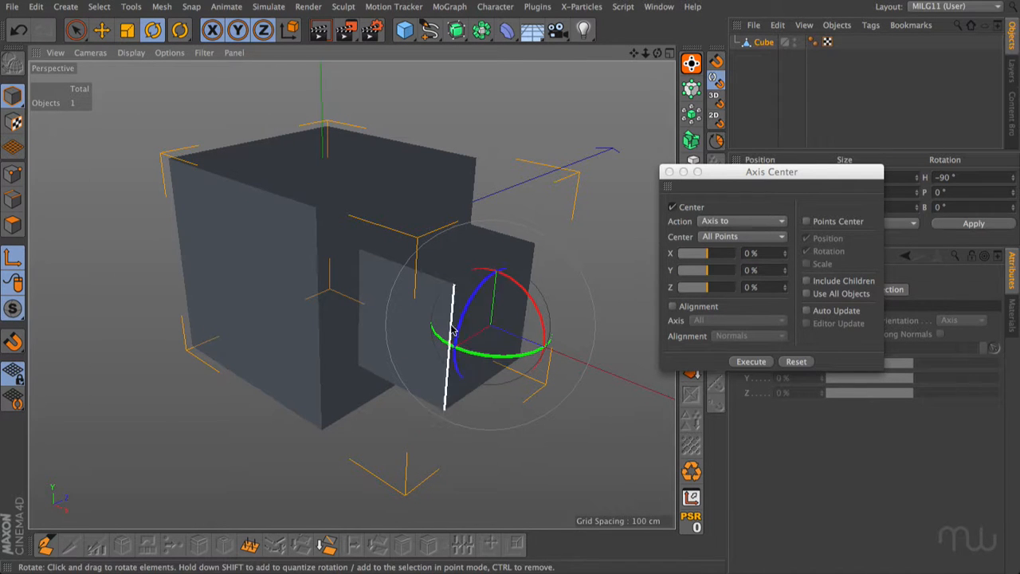
{"action": "left_click", "coordinate": [12, 261]}
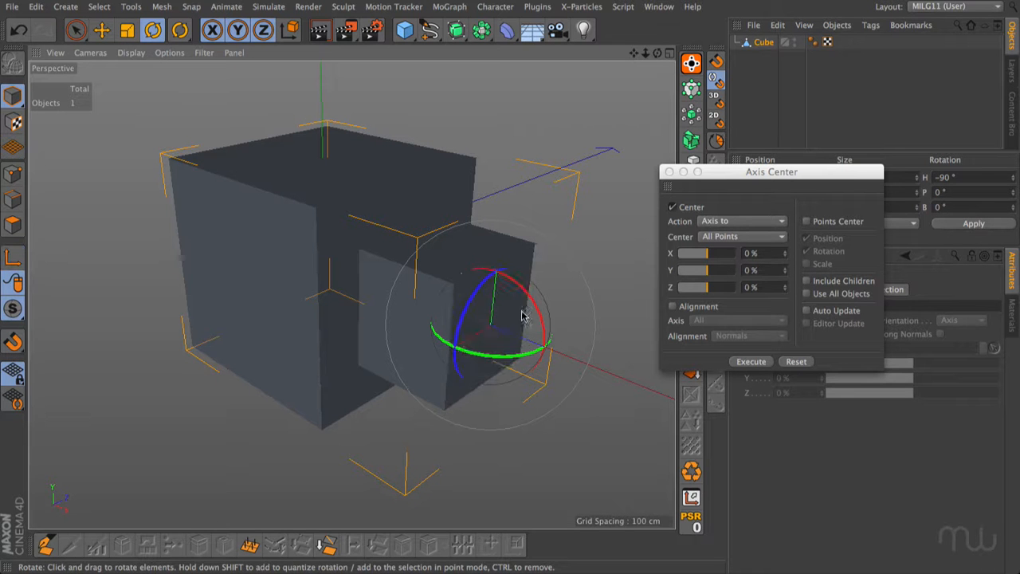
Try rotating the cube about its snapped axis, undo the rotation, and recentre the axis on all points with Axis Center.
{"action": "mouse_move", "coordinate": [519, 292]}
{"action": "left_mouse_down"}
{"action": "mouse_move", "coordinate": [522, 280]}
{"action": "mouse_move", "coordinate": [516, 289]}
{"action": "mouse_move", "coordinate": [510, 278]}
{"action": "mouse_move", "coordinate": [520, 322]}
{"action": "mouse_move", "coordinate": [510, 289]}
{"action": "mouse_move", "coordinate": [512, 307]}
{"action": "left_mouse_up"}
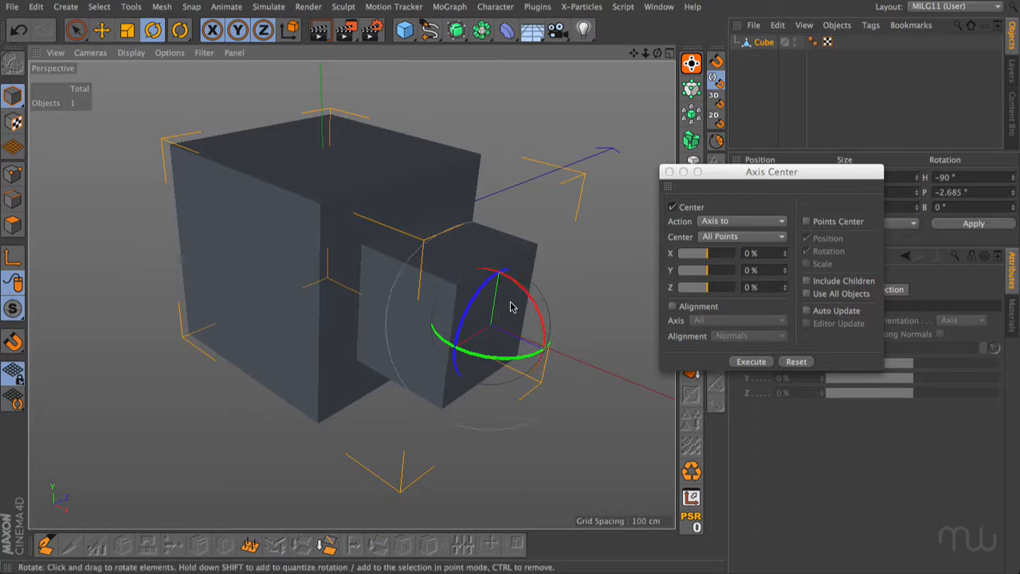
{"action": "key", "text": "ctrl+z"}
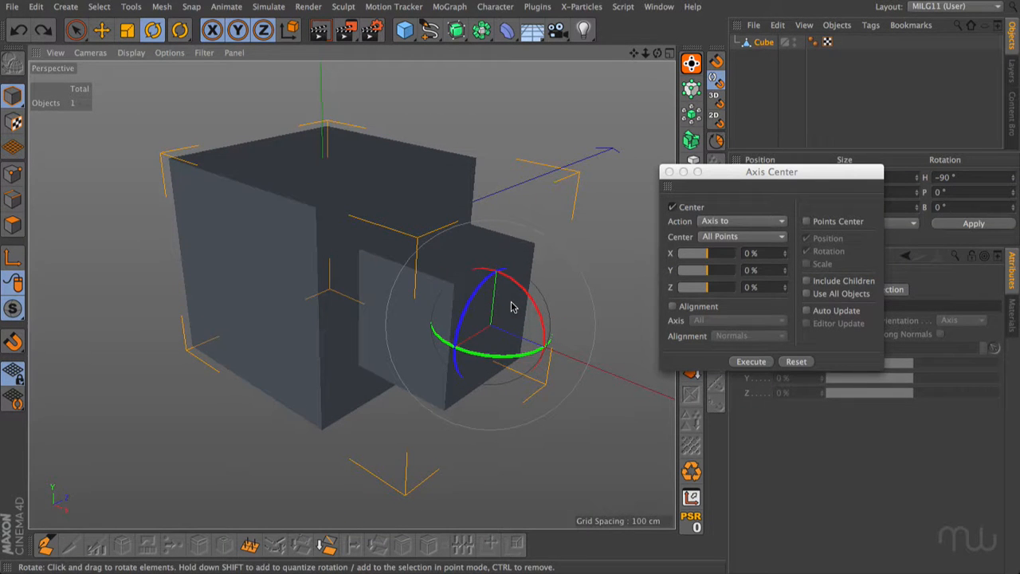
{"action": "left_click", "coordinate": [752, 362]}
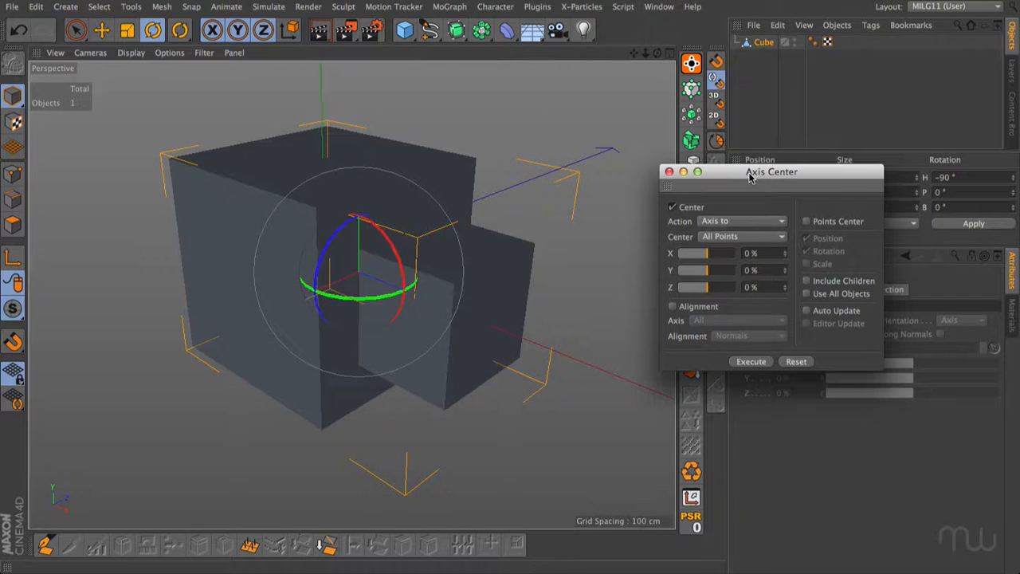
Return to Polygons mode, close the Axis Center window, and select the block's end polygon.
{"action": "left_click", "coordinate": [12, 225]}
{"action": "left_click", "coordinate": [669, 171]}
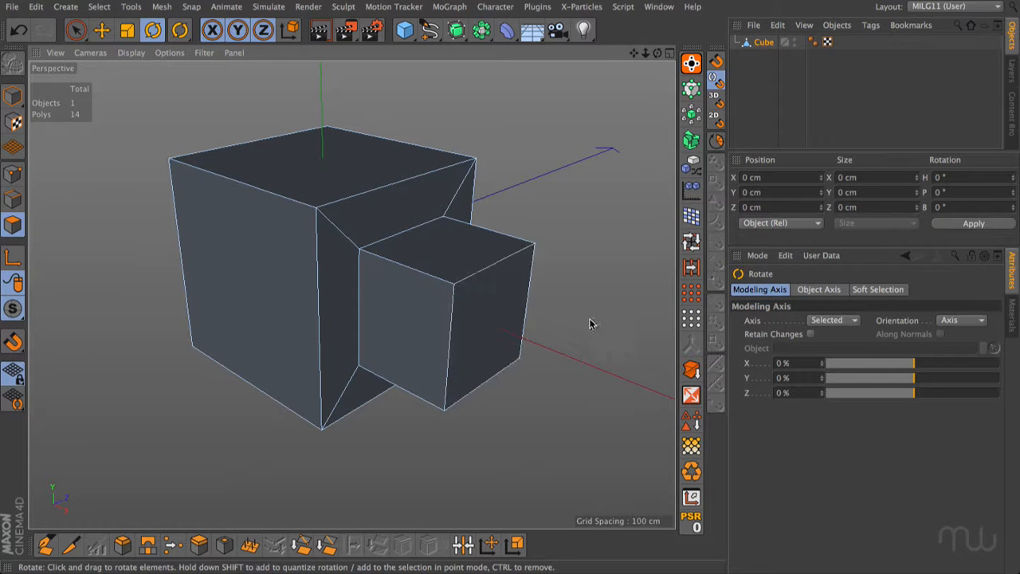
{"action": "left_click", "coordinate": [490, 317]}
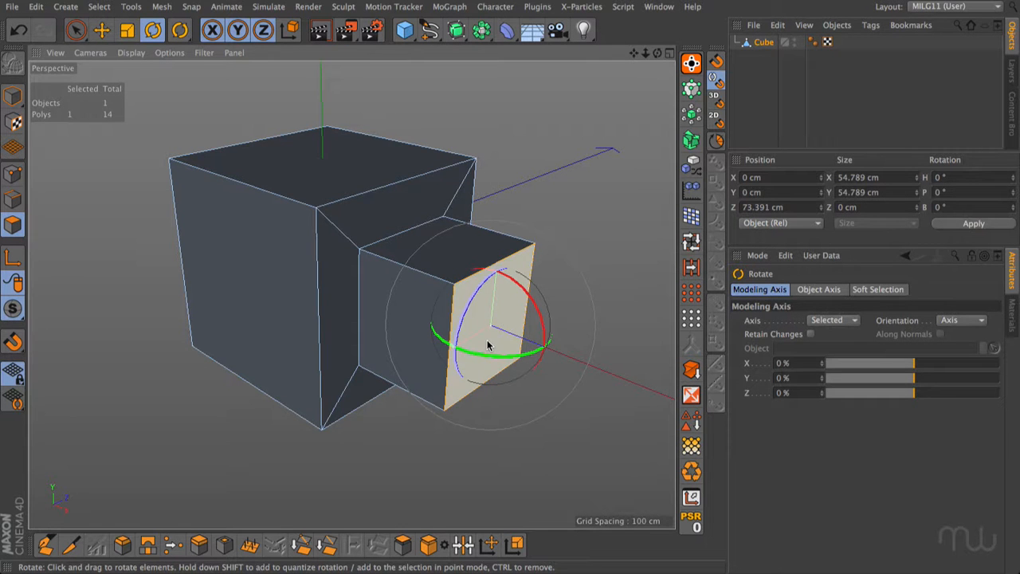
Snap the modeling axis to the end polygon's top edge in Enable Axis mode, and leave that mode.
{"action": "key", "text": "l"}
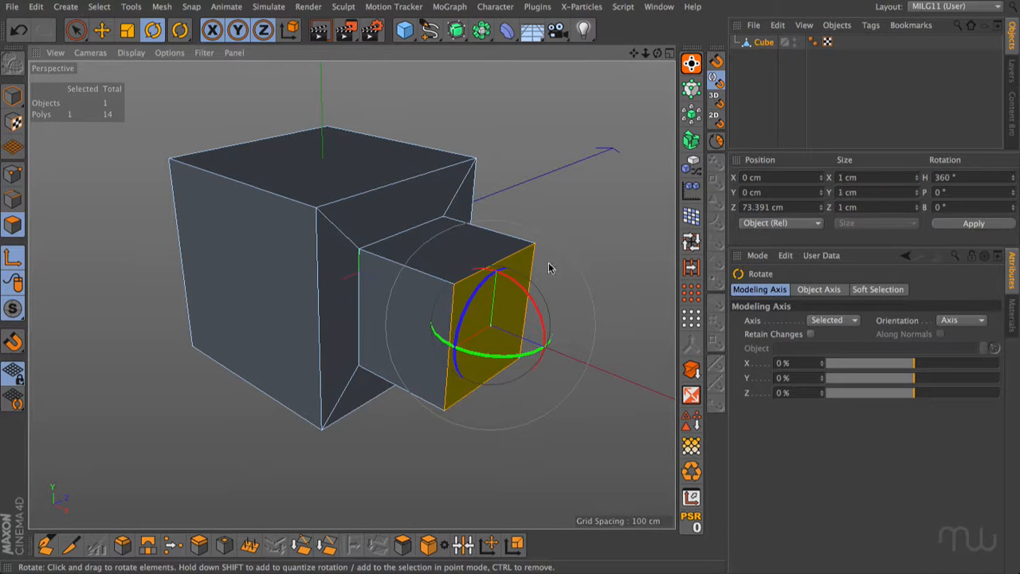
{"action": "left_click", "coordinate": [514, 257]}
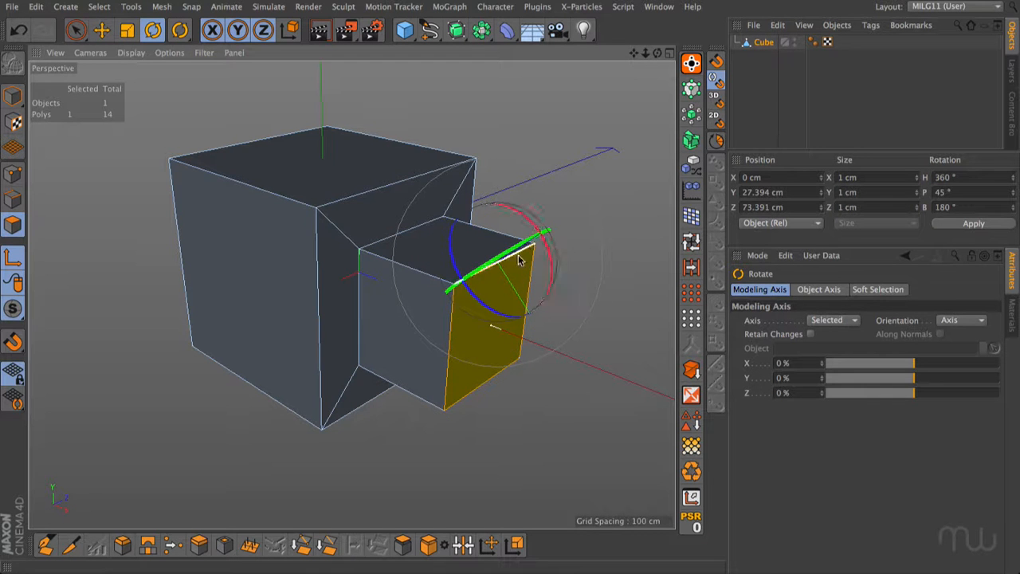
{"action": "key", "text": "l"}
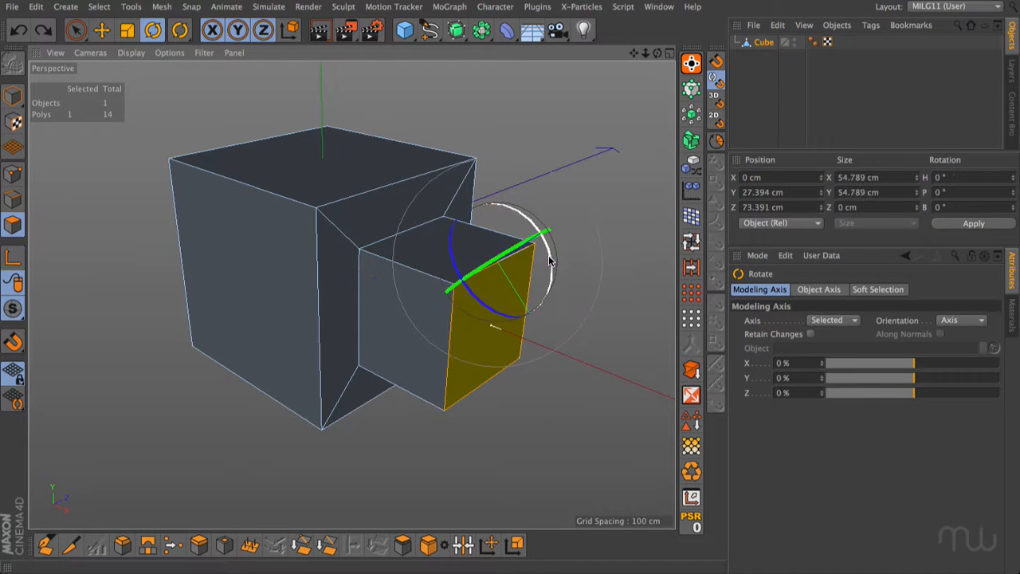
Try rotating the block's end polygon about its top edge, and undo the rotation.
{"action": "left_click_drag", "start_coordinate": [549, 262], "coordinate": [519, 257]}
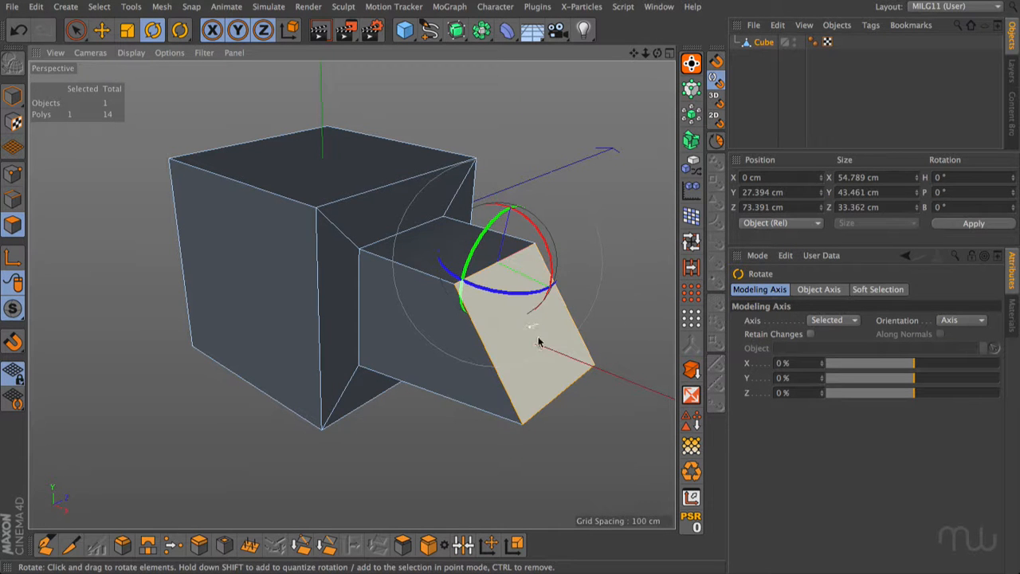
{"action": "key", "text": "ctrl+z"}
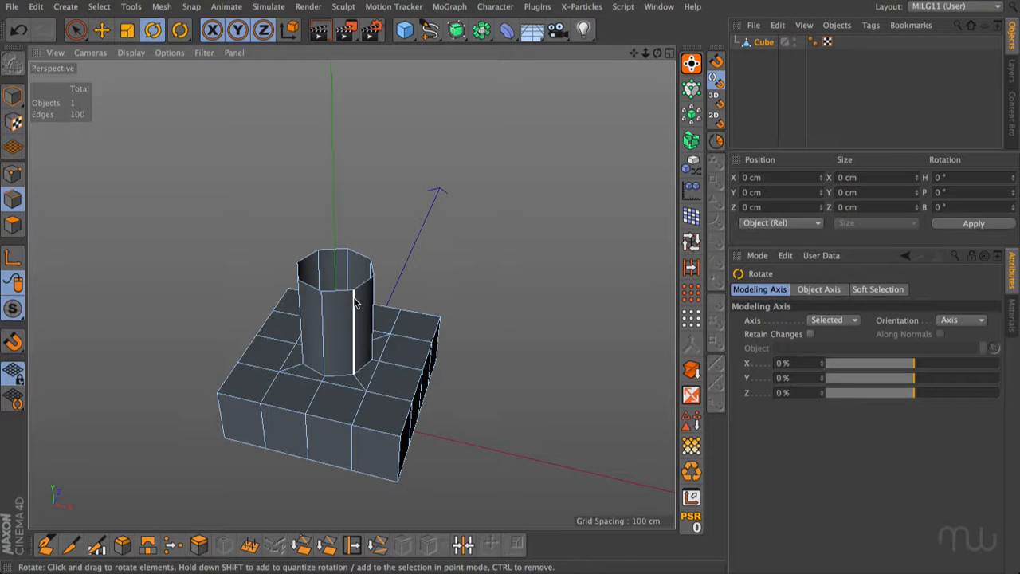
Select the edge loop around the open top of the tube on the subdivided block.
{"action": "middle_click_drag", "start_coordinate": [342, 303], "coordinate": [351, 298], "text": "alt"}
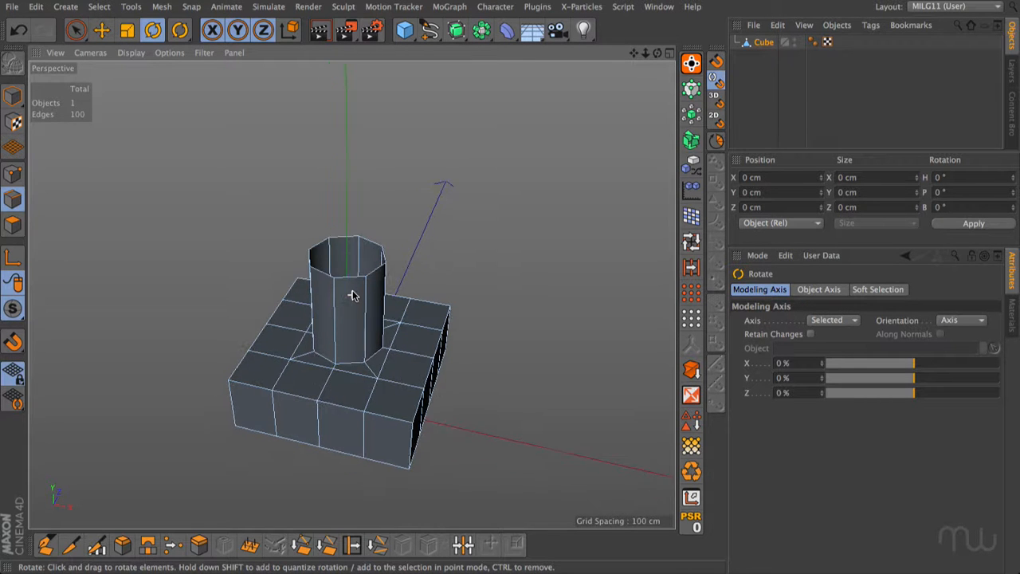
{"action": "left_click_drag", "start_coordinate": [351, 292], "coordinate": [394, 205], "text": "alt"}
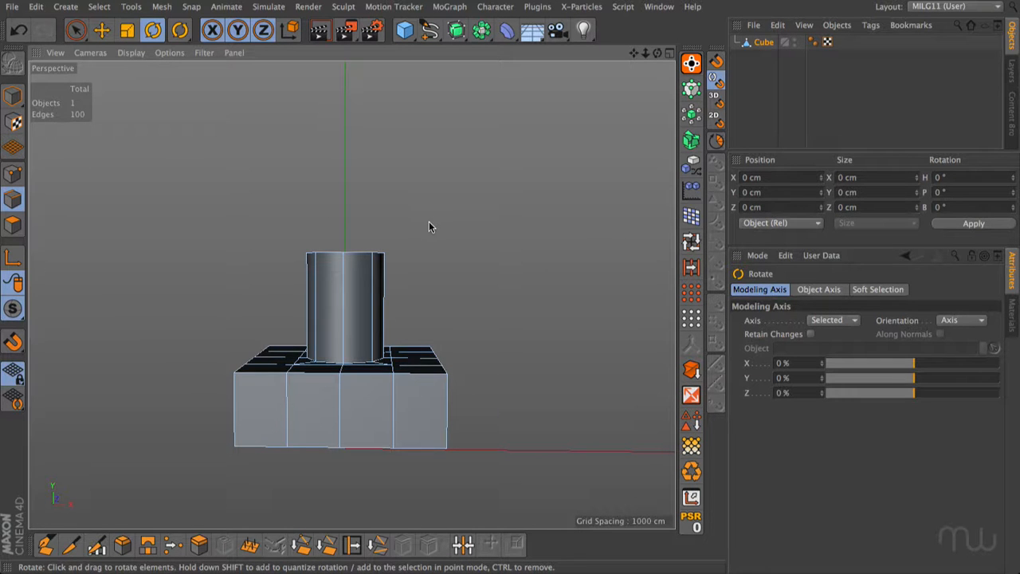
{"action": "left_click_drag", "start_coordinate": [422, 210], "coordinate": [378, 304], "text": "alt"}
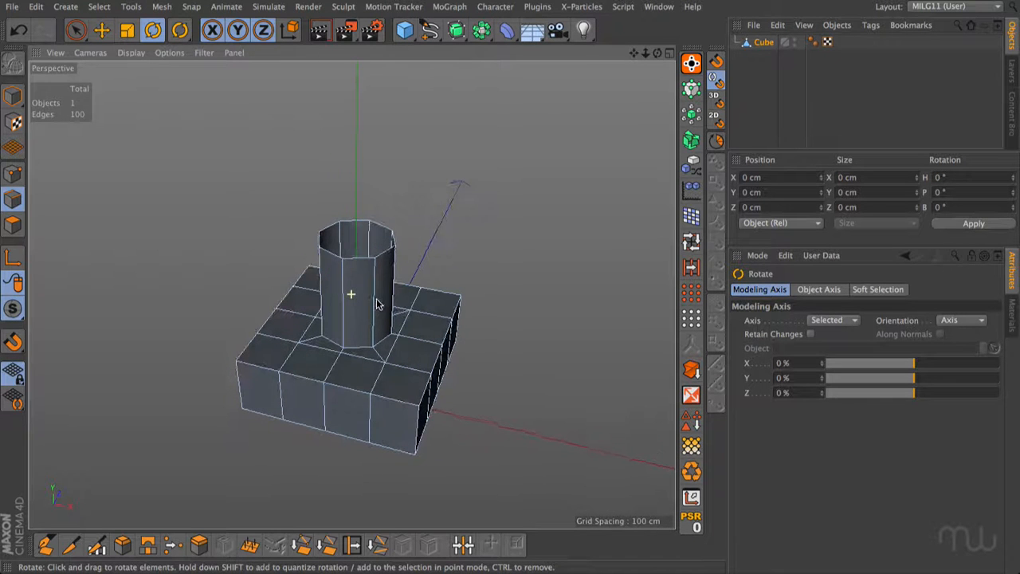
{"action": "double_click", "coordinate": [383, 258]}
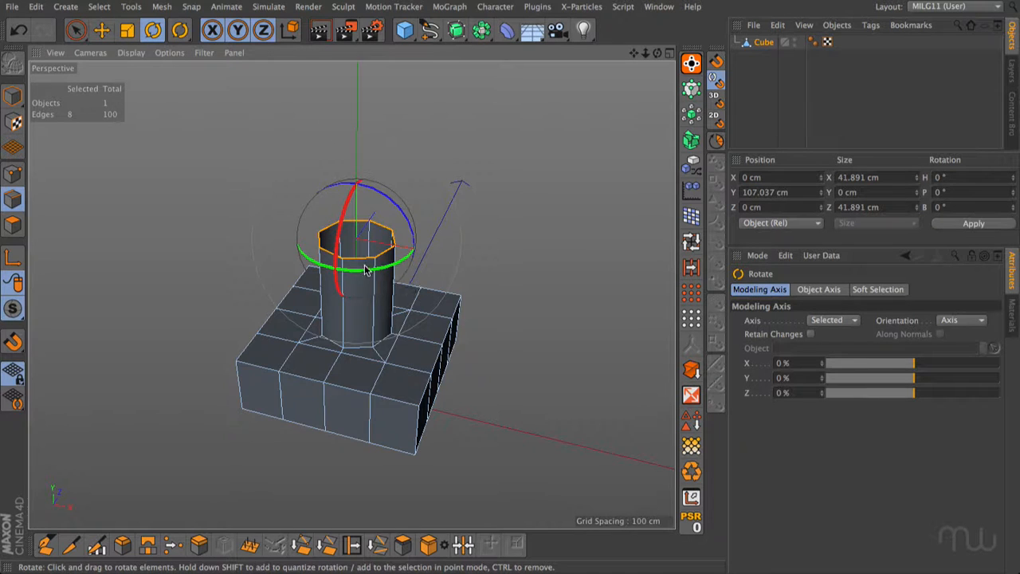
Shift the modeling axis to the tube rim's outer edge by setting its X offset to 100%.
{"action": "scroll", "coordinate": [362, 271], "scroll_direction": "up", "scroll_amount": 2}
{"action": "scroll", "coordinate": [362, 270], "scroll_direction": "up", "scroll_amount": 4}
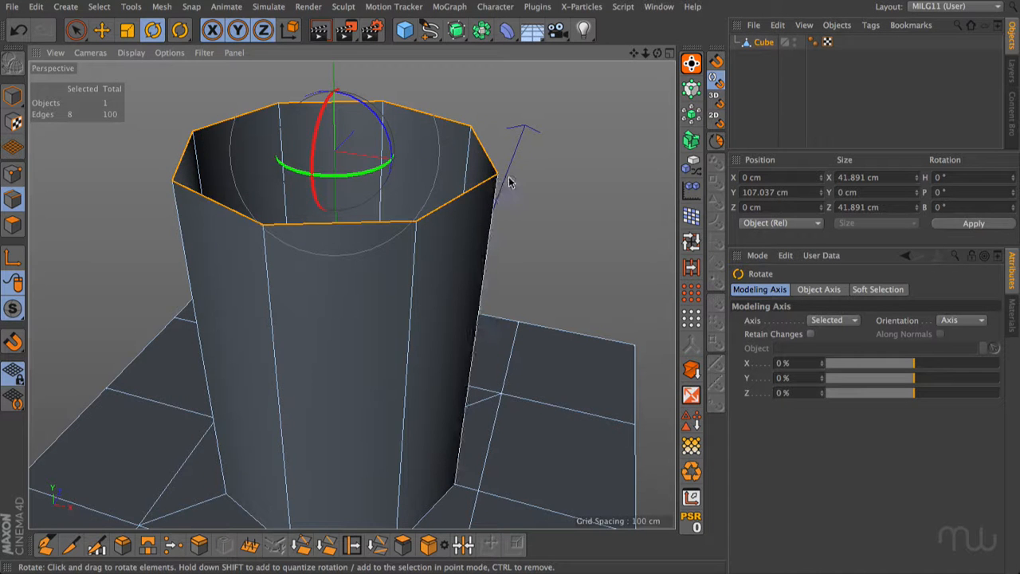
{"action": "middle_click_drag", "start_coordinate": [388, 266], "coordinate": [381, 373], "text": "alt"}
{"action": "left_click_drag", "start_coordinate": [913, 363], "coordinate": [1002, 369]}
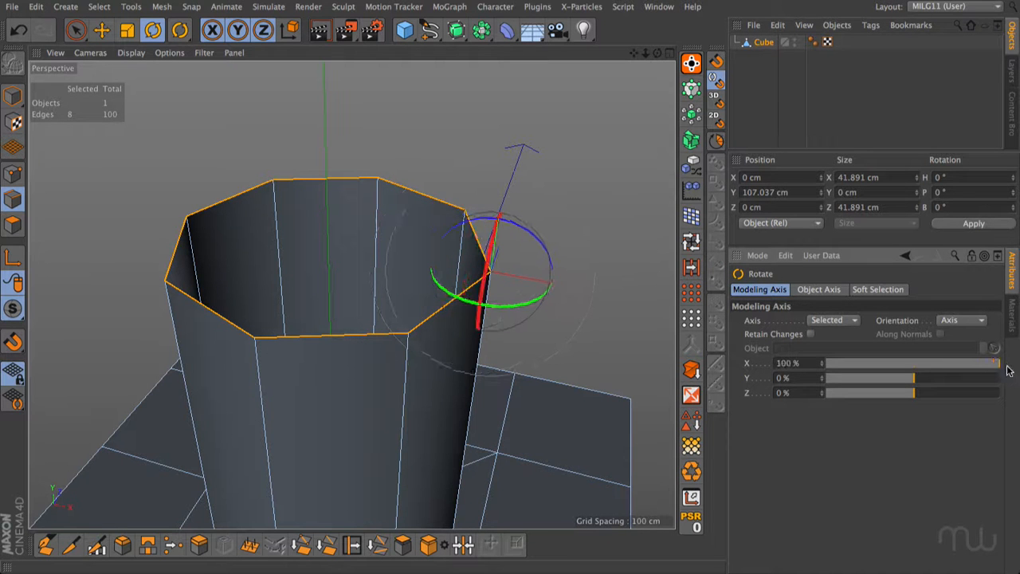
{"action": "left_click_drag", "start_coordinate": [618, 308], "coordinate": [593, 308], "text": "alt"}
{"action": "right_click_drag", "start_coordinate": [593, 310], "coordinate": [471, 257], "text": "alt"}
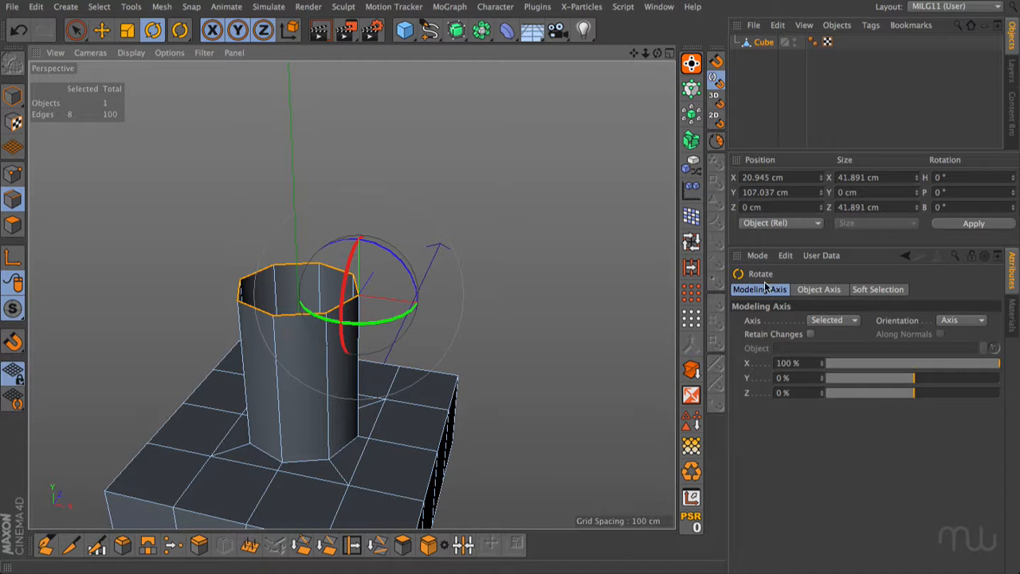
Set the rotation quantize step to 22.5° in the modeling settings.
{"action": "left_click", "coordinate": [757, 255]}
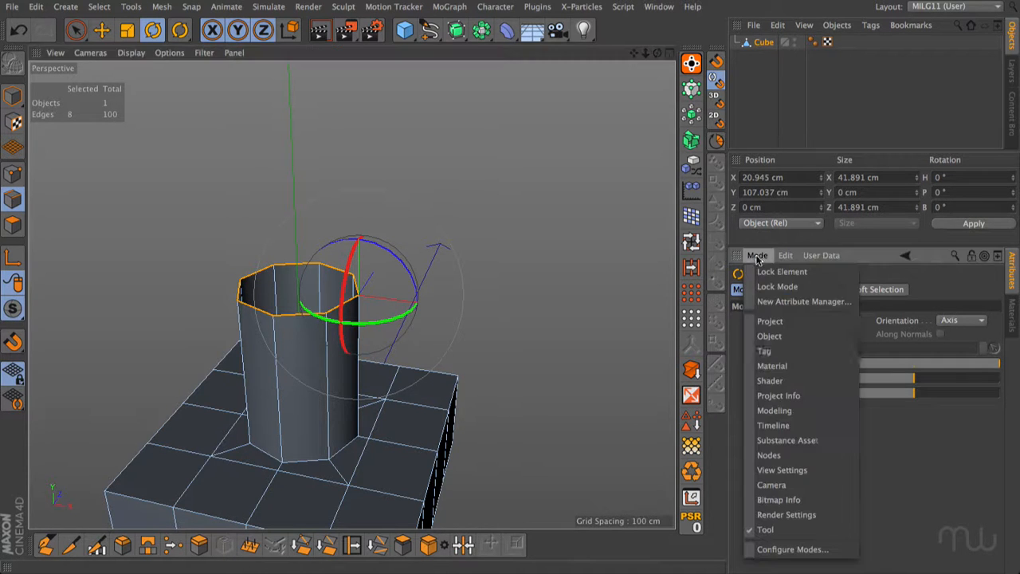
{"action": "left_click", "coordinate": [775, 411]}
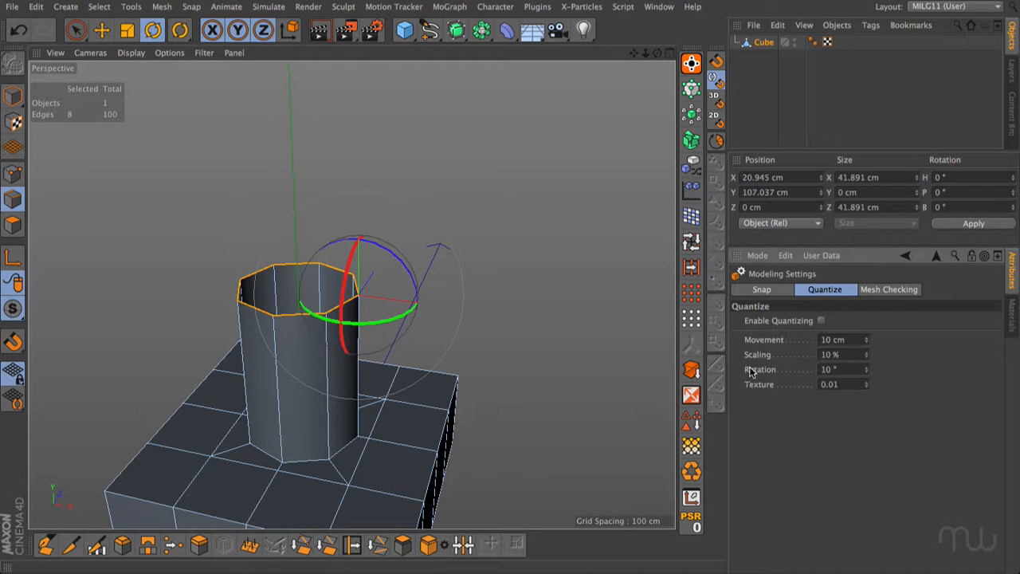
{"action": "left_click", "coordinate": [838, 369]}
{"action": "type", "text": "4"}
{"action": "key", "text": "Return"}
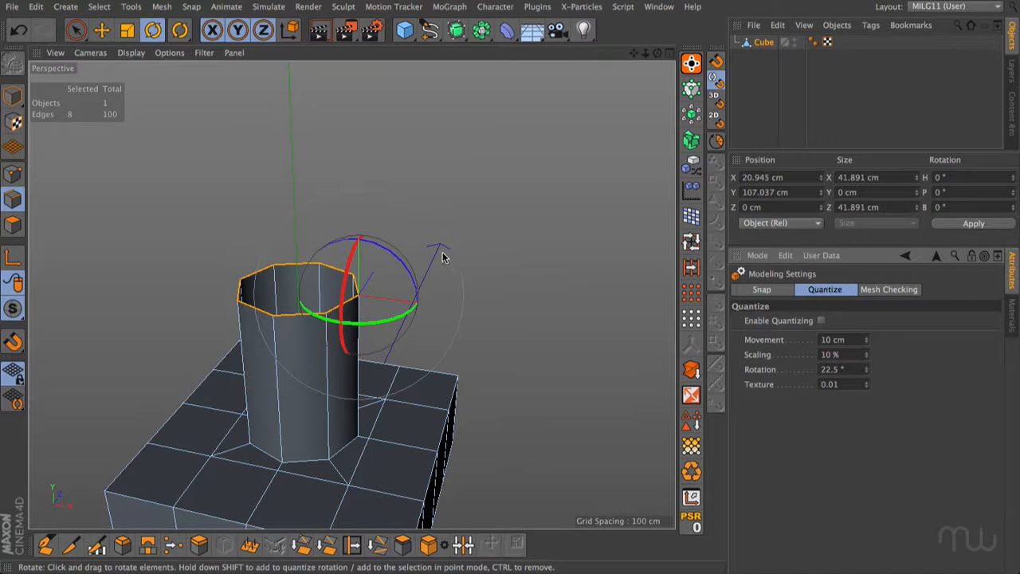
Try extruding the tube's top edge loop with a 22.5° quantized rotation about the offset axis, and undo it.
{"action": "left_click", "coordinate": [404, 268]}
{"action": "left_click_drag", "start_coordinate": [405, 263], "coordinate": [409, 281]}
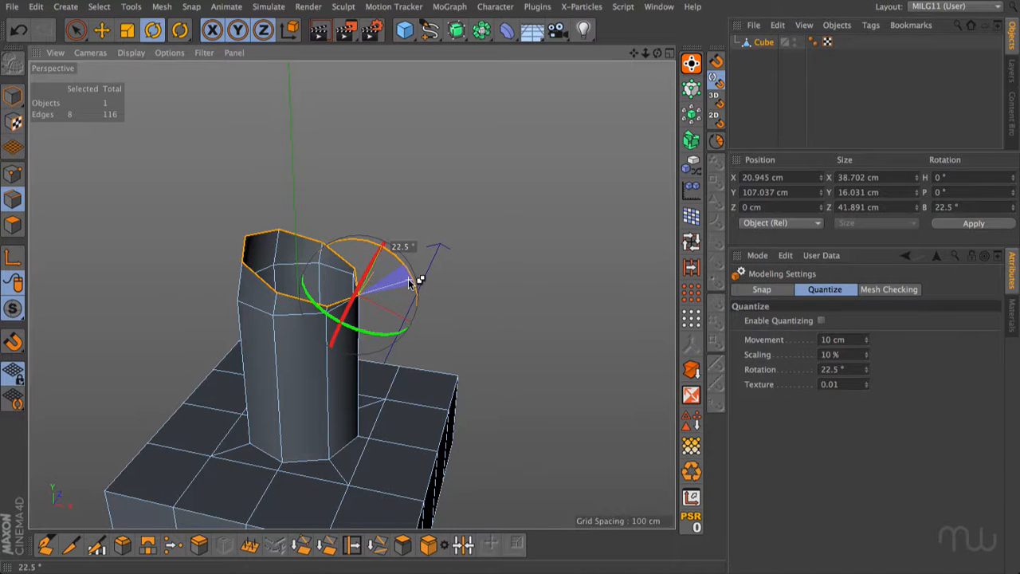
{"action": "left_click_drag", "start_coordinate": [410, 280], "coordinate": [413, 279]}
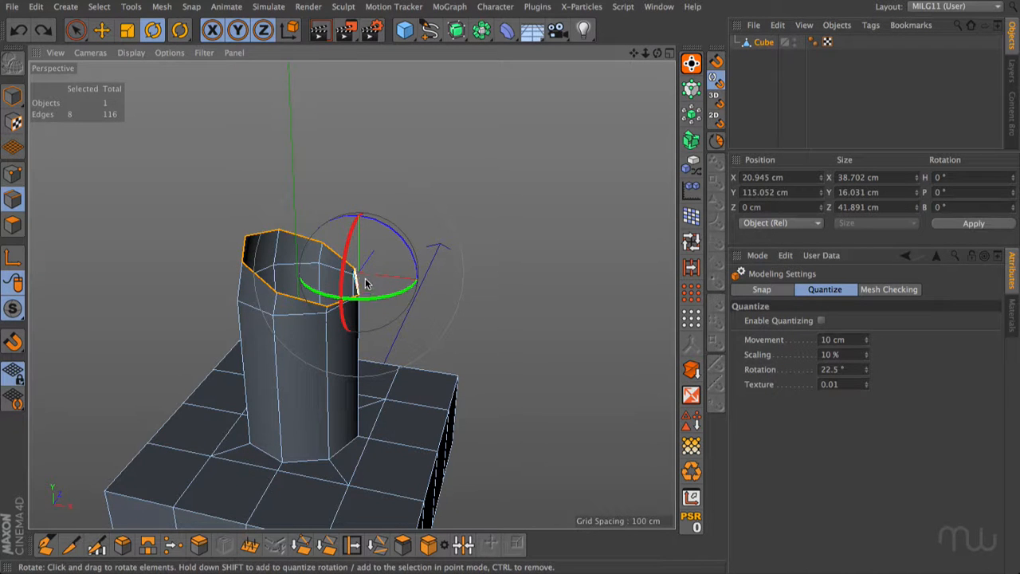
{"action": "left_click_drag", "start_coordinate": [645, 52], "coordinate": [658, 23]}
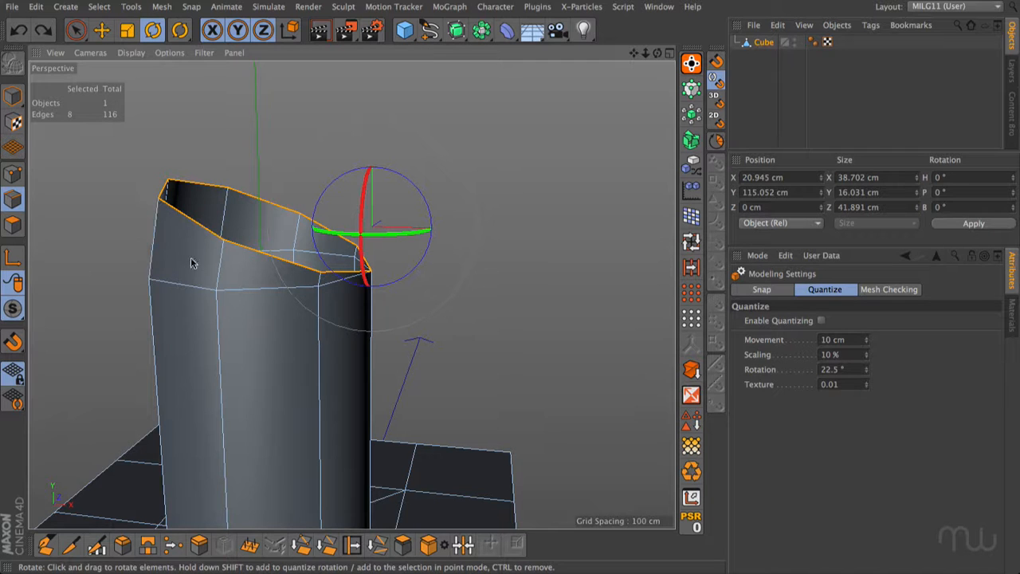
{"action": "key", "text": "ctrl+z"}
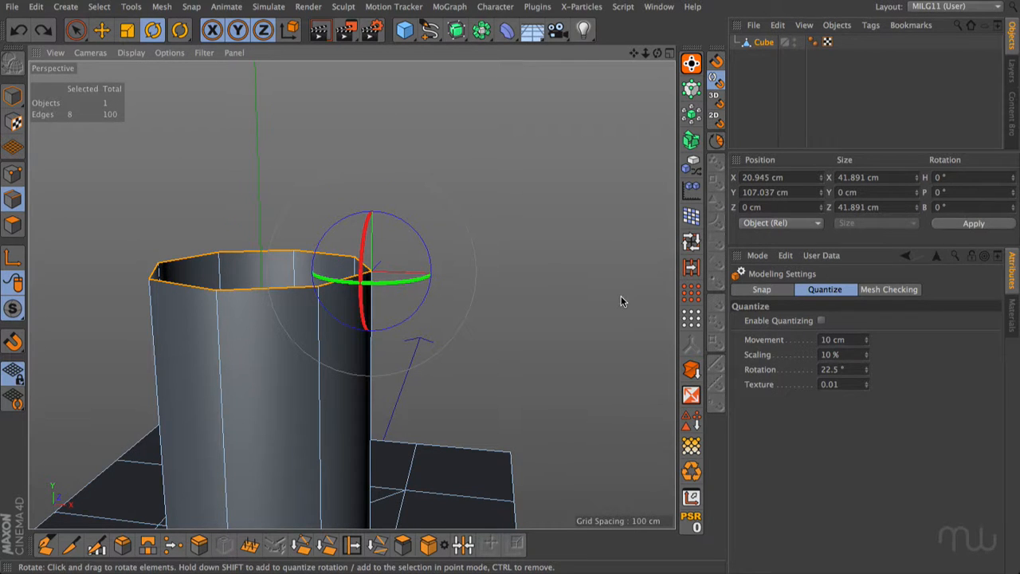
Enable Retain Changes for the Rotate tool and extrude the tube's rim in four 22.5° rotations to form a 90° elbow.
{"action": "key", "text": "r"}
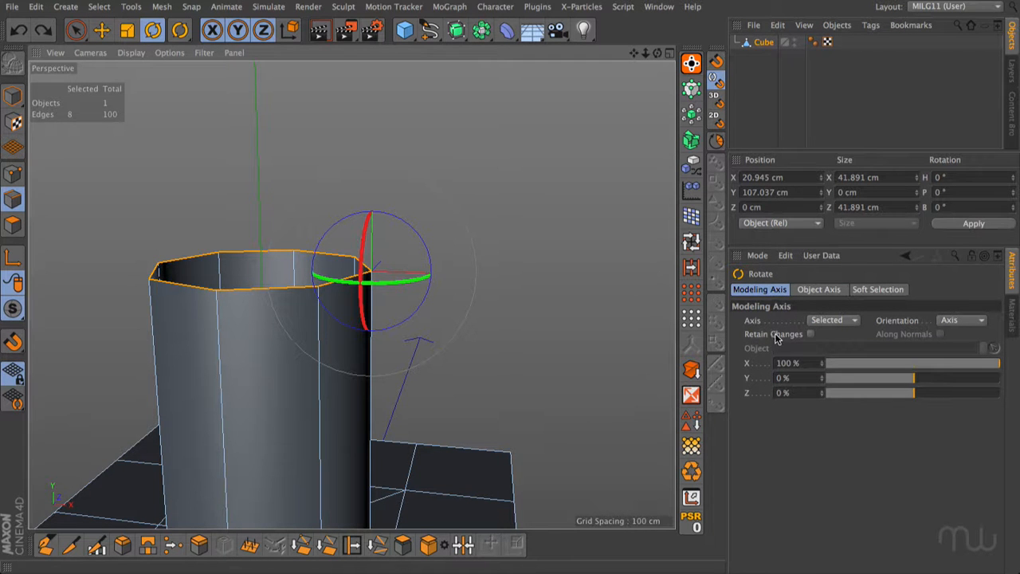
{"action": "left_click", "coordinate": [810, 334]}
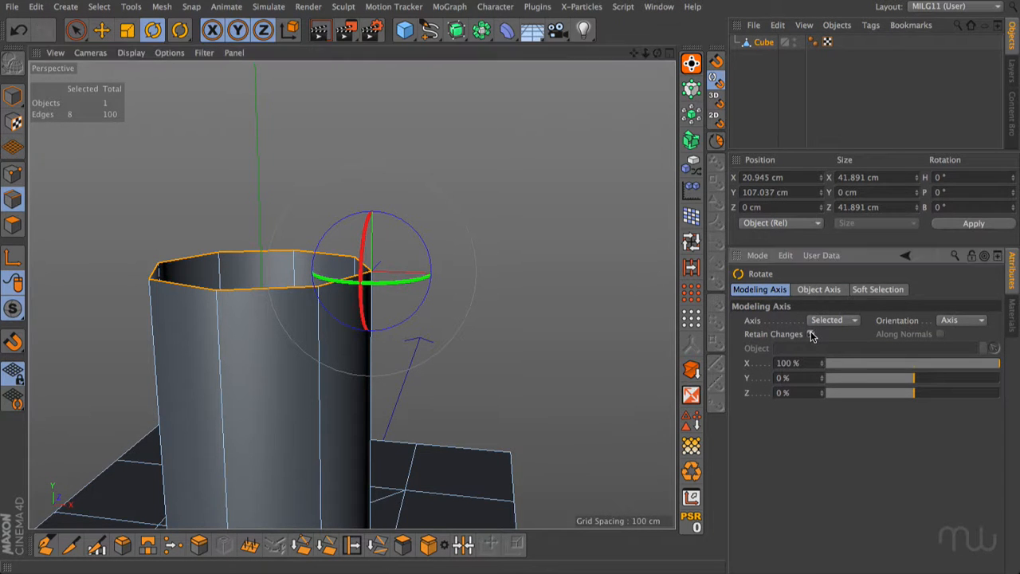
{"action": "left_click", "coordinate": [414, 233]}
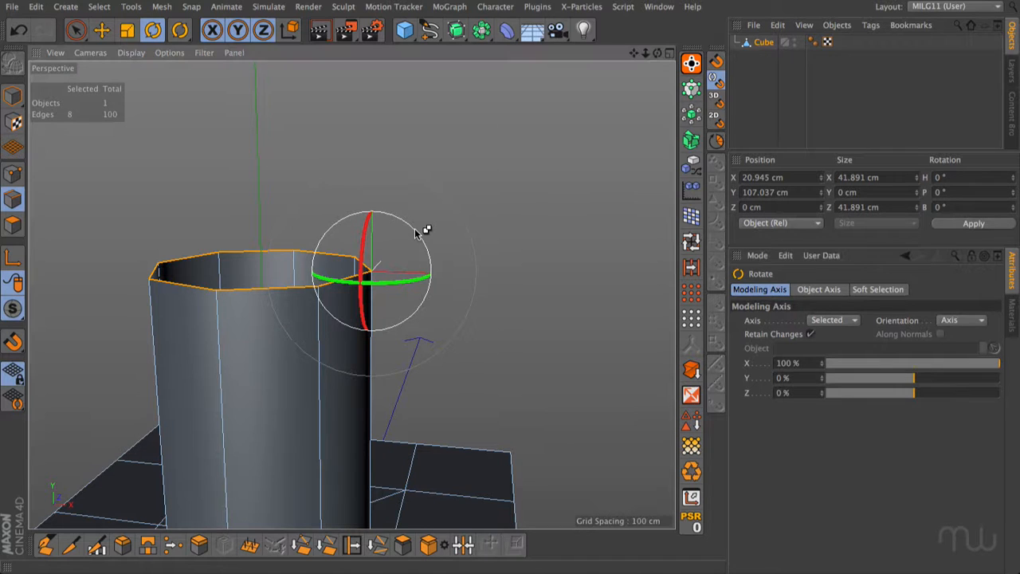
{"action": "left_click_drag", "start_coordinate": [416, 232], "coordinate": [426, 243]}
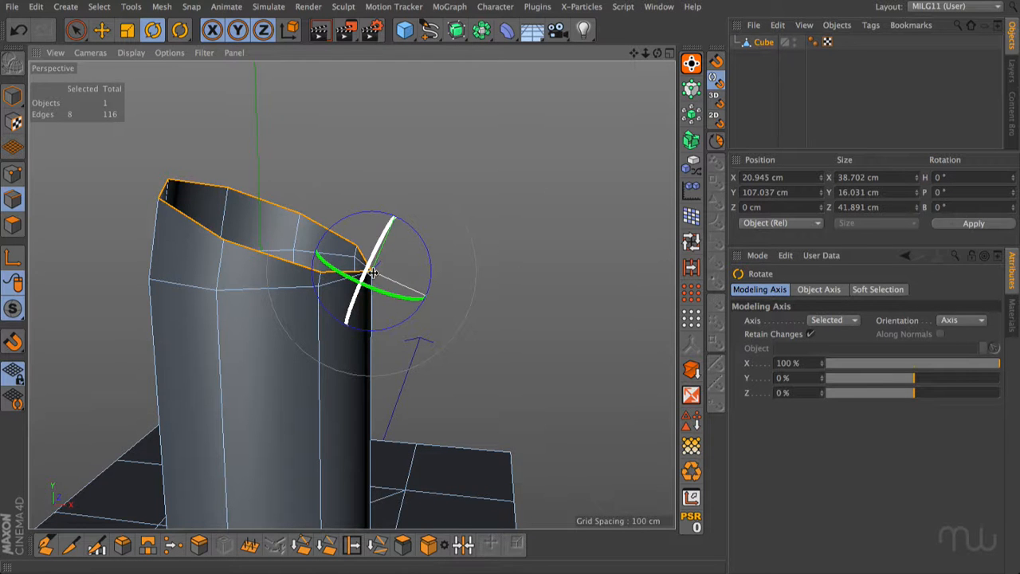
{"action": "left_click_drag", "start_coordinate": [422, 238], "coordinate": [426, 259], "text": "ctrl"}
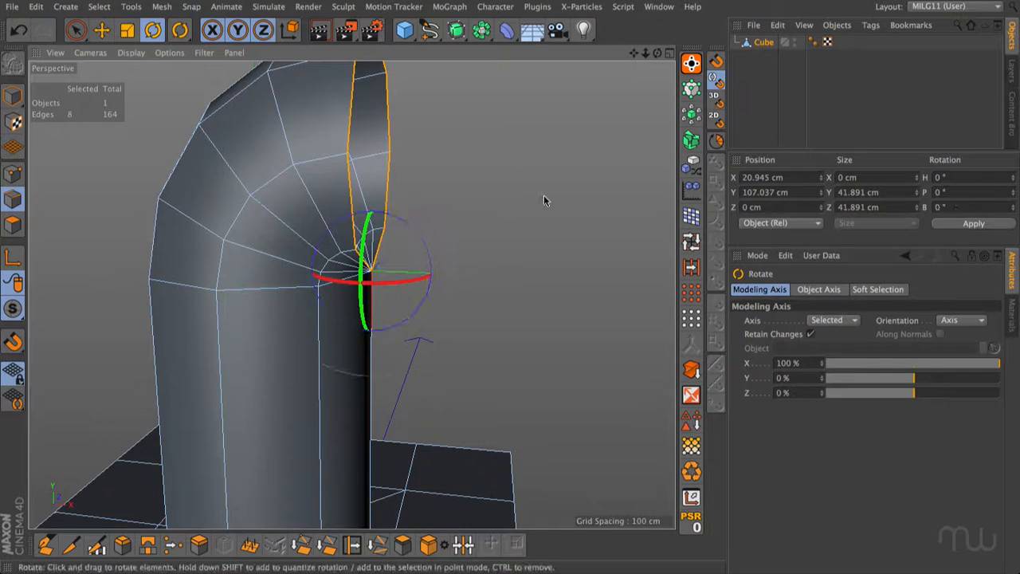
{"action": "left_click_drag", "start_coordinate": [646, 53], "coordinate": [350, 294]}
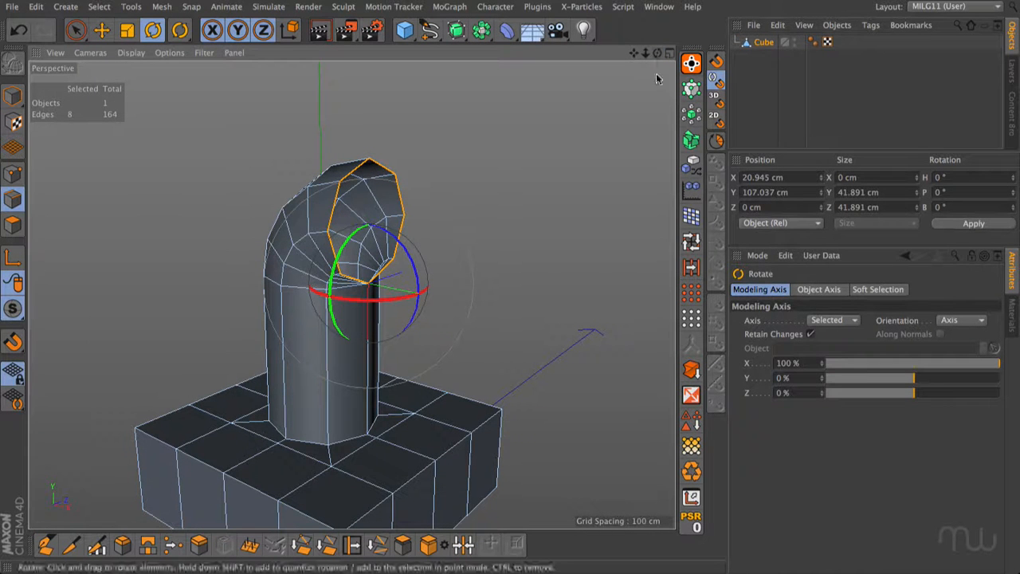
Disable Retain Changes, reset the axis X offset to 0%, and extrude the elbow's end loop about 89 cm along X.
{"action": "left_click", "coordinate": [811, 335]}
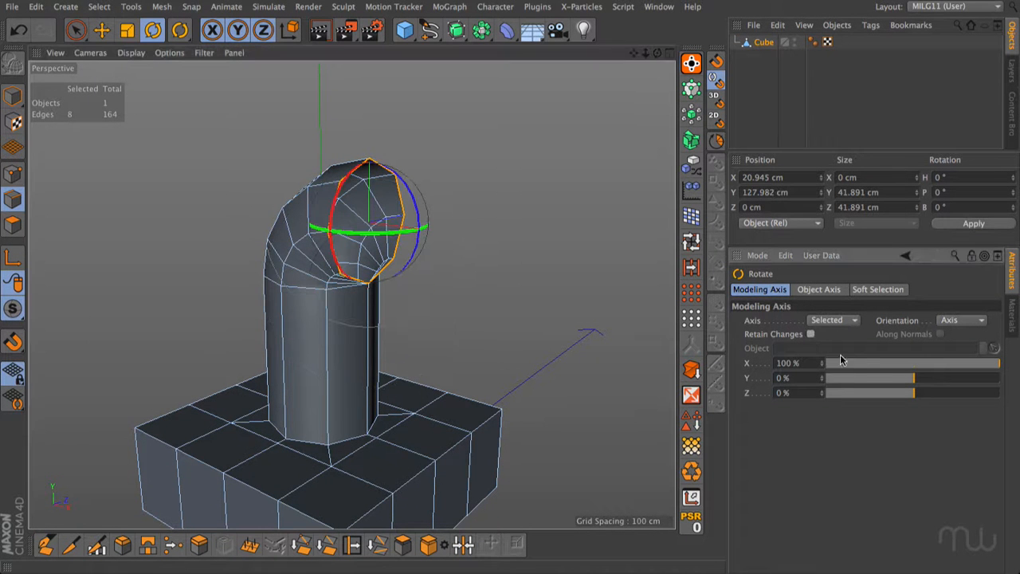
{"action": "left_click", "coordinate": [915, 365]}
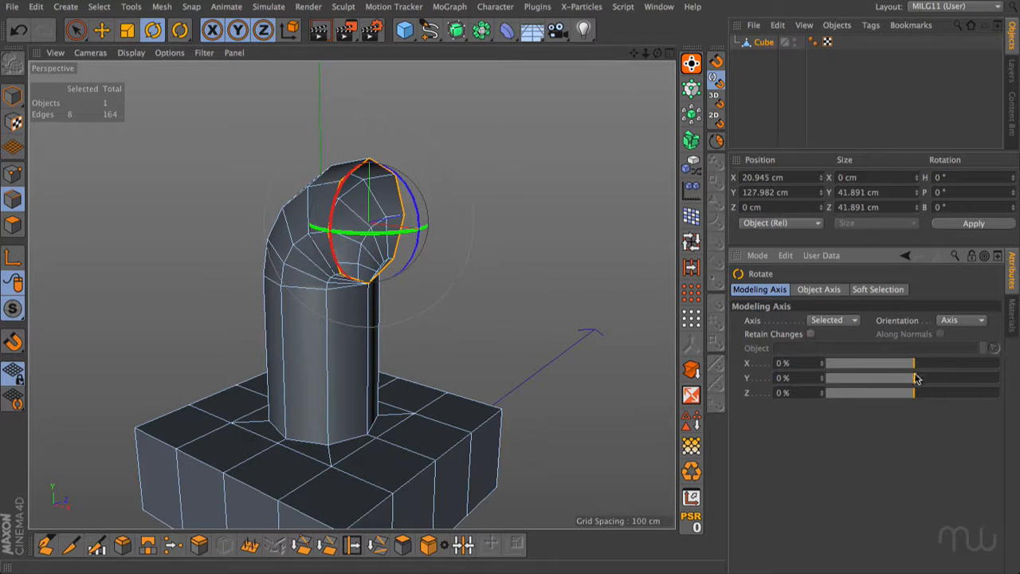
{"action": "key", "text": "e"}
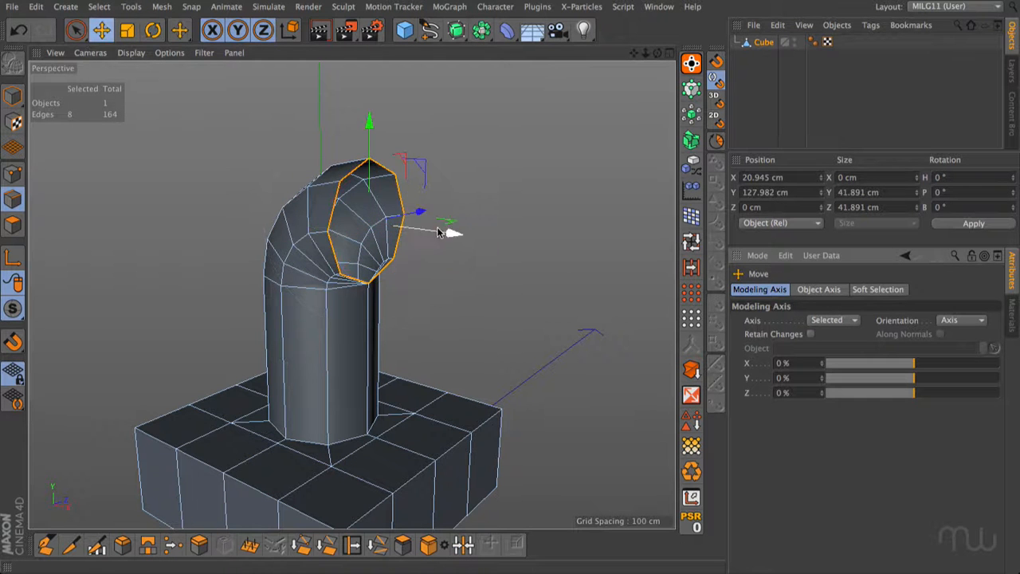
{"action": "left_click_drag", "start_coordinate": [455, 228], "coordinate": [666, 247]}
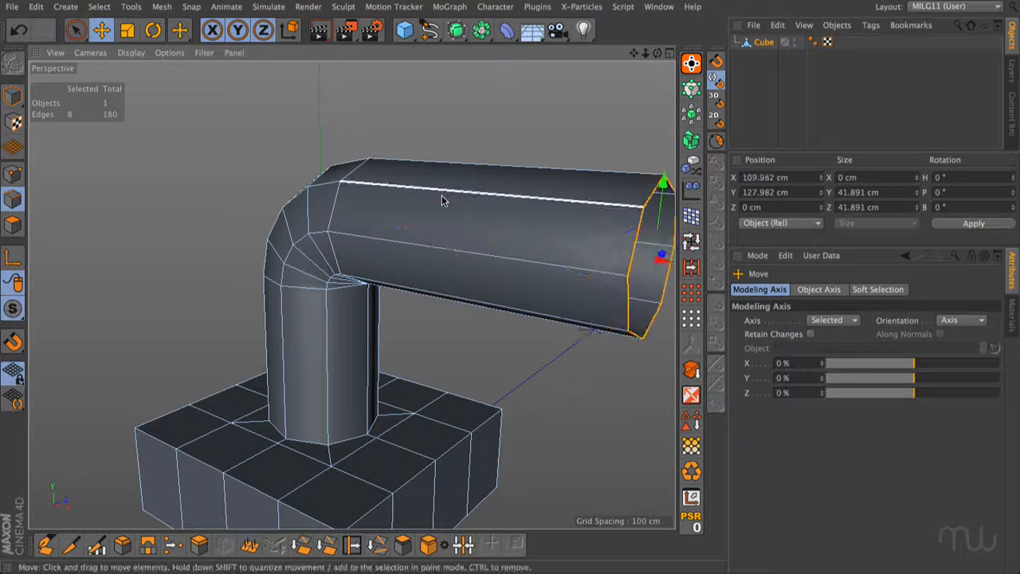
{"action": "left_click_drag", "start_coordinate": [657, 54], "coordinate": [586, 57]}
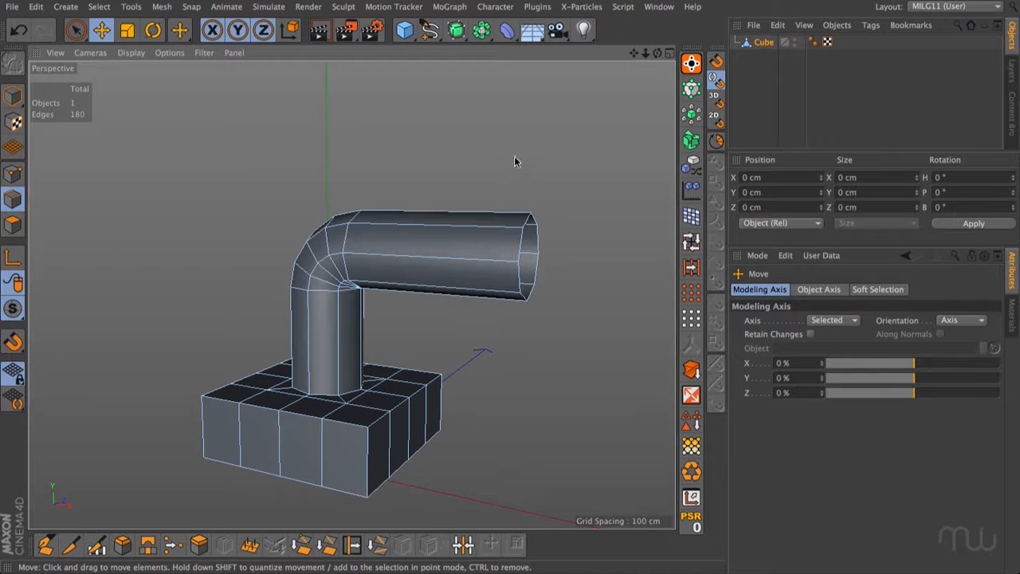
Try smoothing the pipe model with a Subdivision Surface, and undo it.
{"action": "left_click_drag", "start_coordinate": [575, 183], "coordinate": [626, 183]}
{"action": "left_click_drag", "start_coordinate": [455, 30], "coordinate": [500, 50]}
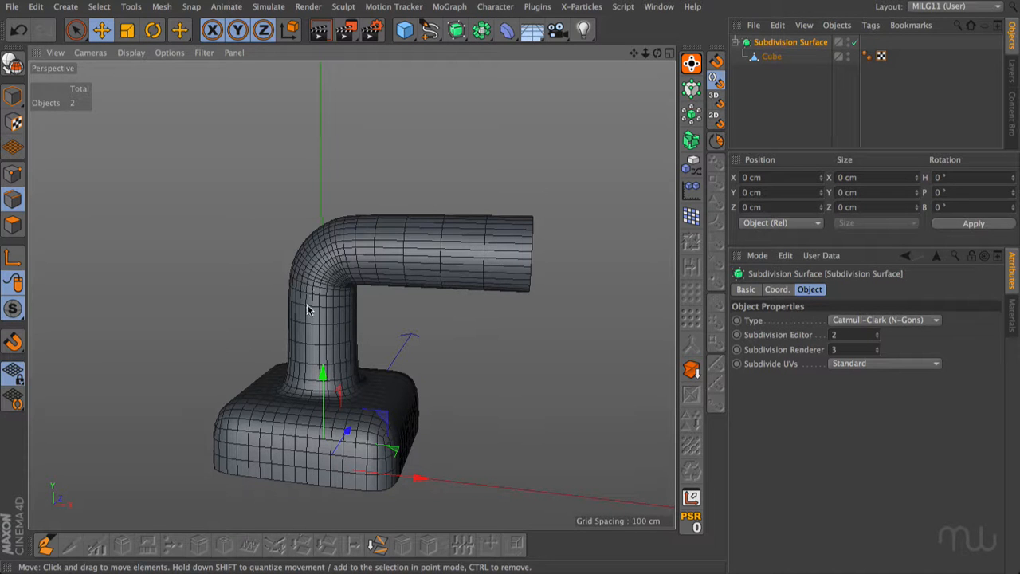
{"action": "key", "text": "super+z"}
Activate the Move tool to bring up its modeling axis settings for the pipe model.
{"action": "left_click_drag", "start_coordinate": [657, 53], "coordinate": [646, 78]}
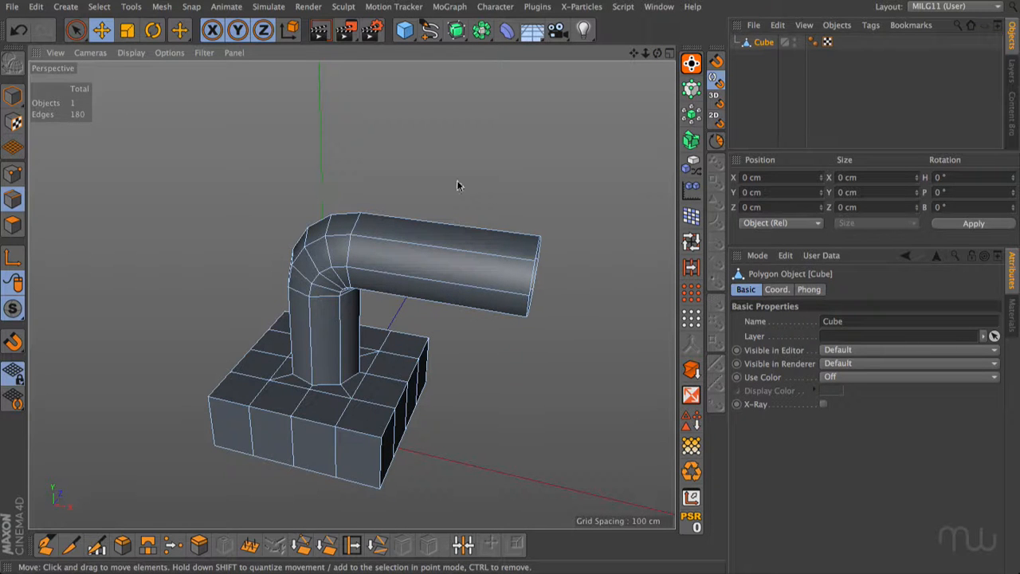
{"action": "left_click_drag", "start_coordinate": [633, 52], "coordinate": [655, 9]}
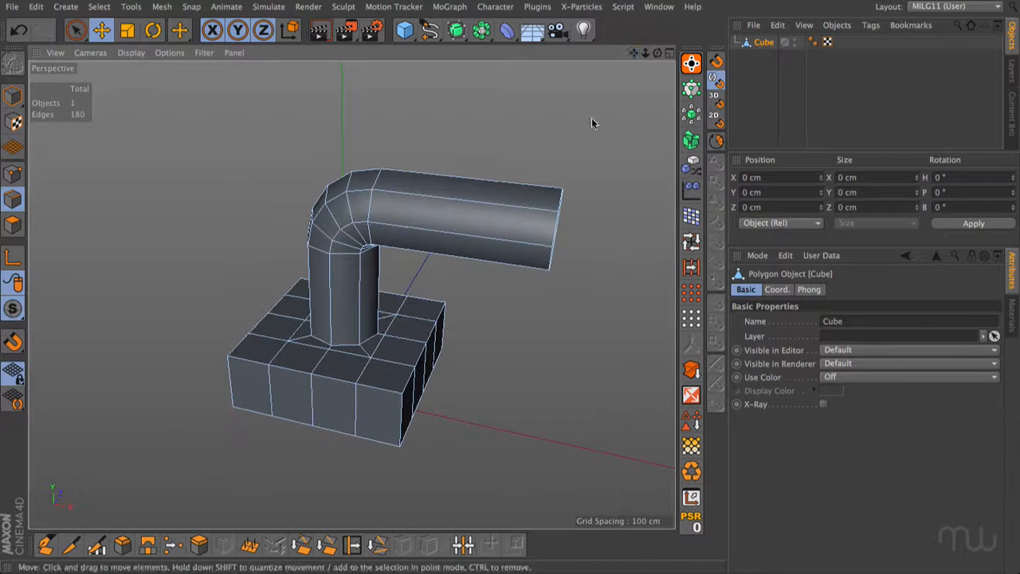
{"action": "key", "text": "e"}
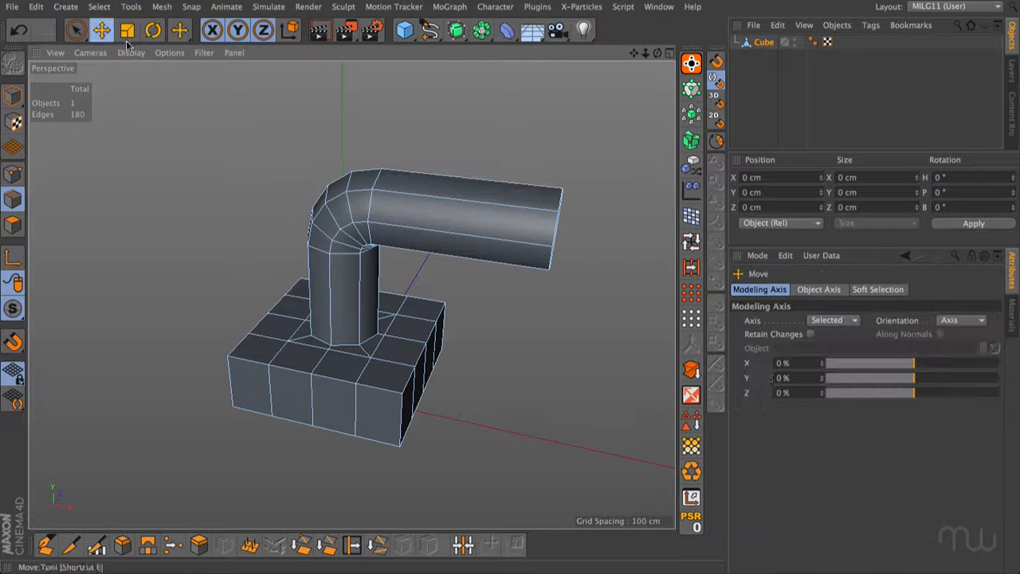